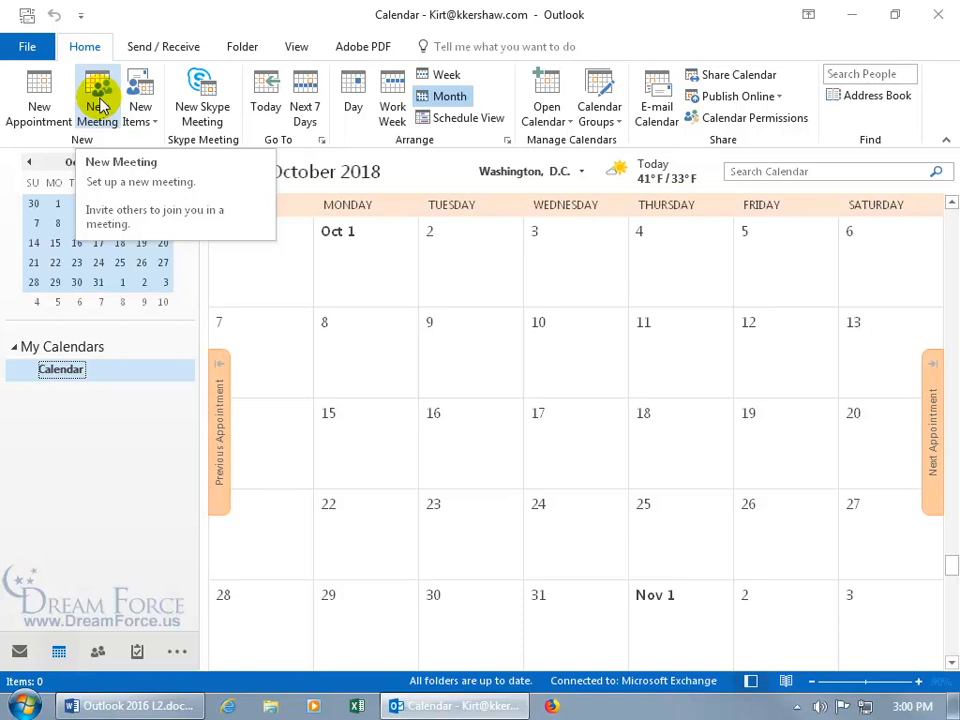
Create a new appointment, switch it to a meeting and back, then discard it unsaved
left_click(50, 103)
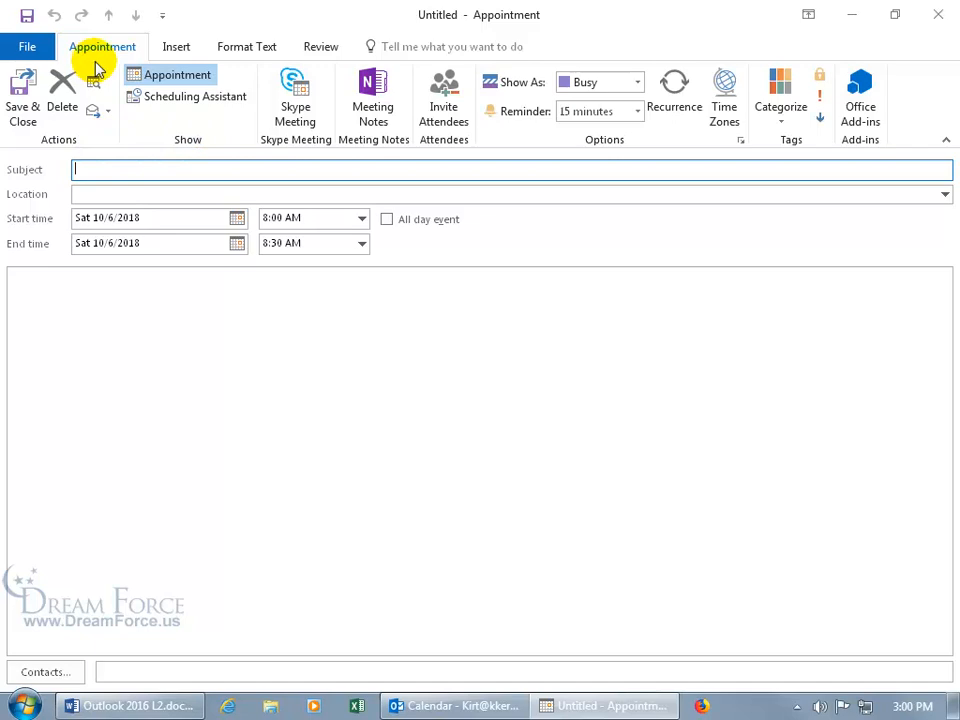
left_click(447, 116)
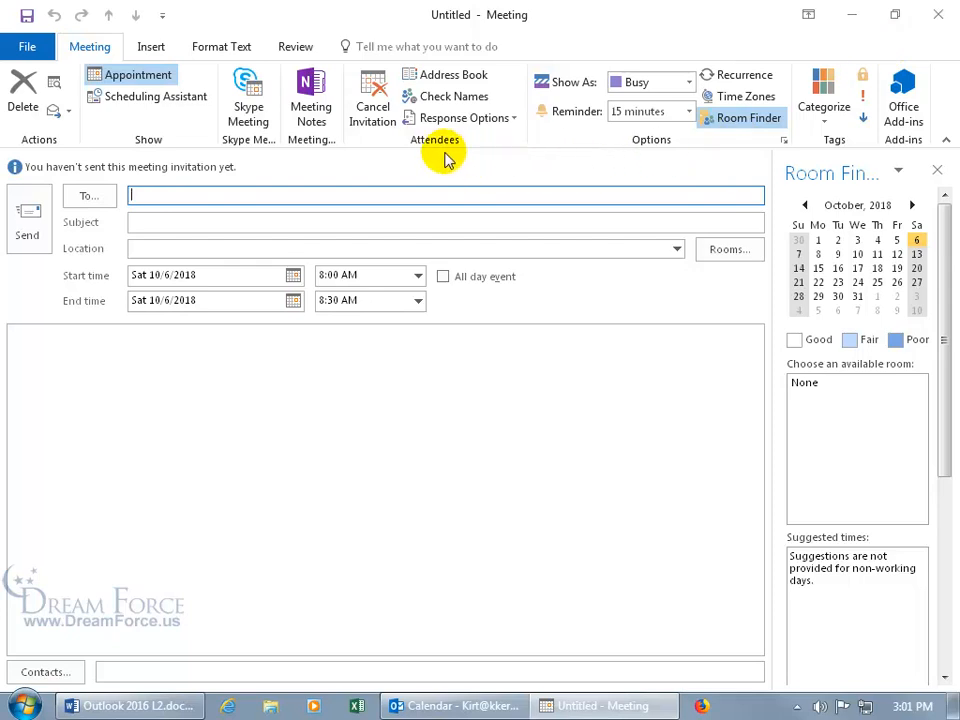
left_click(374, 112)
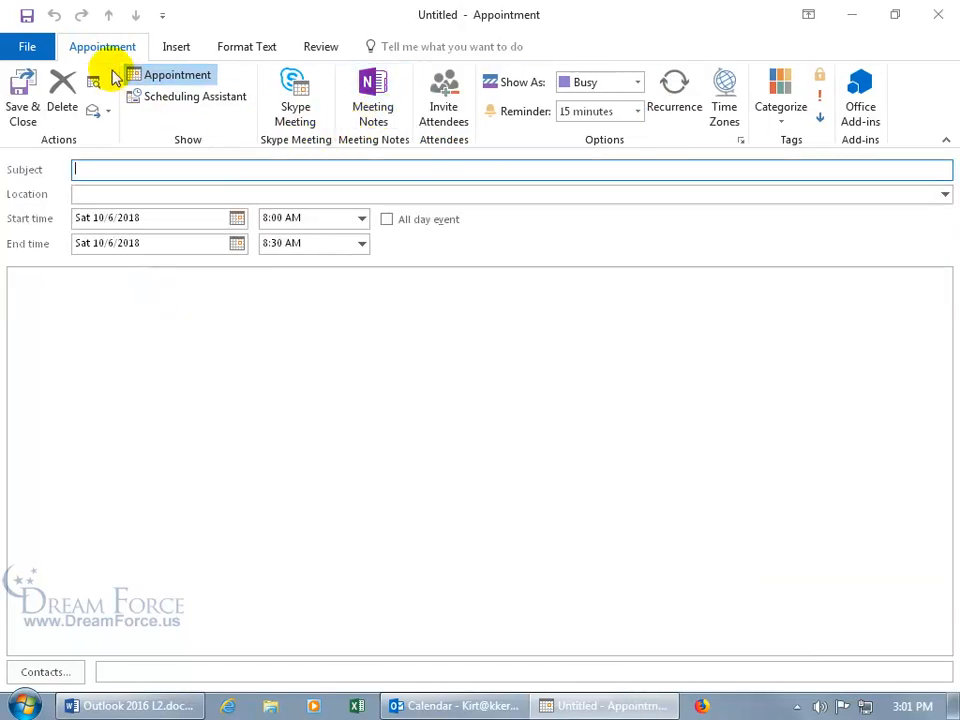
left_click(938, 14)
left_click(486, 404)
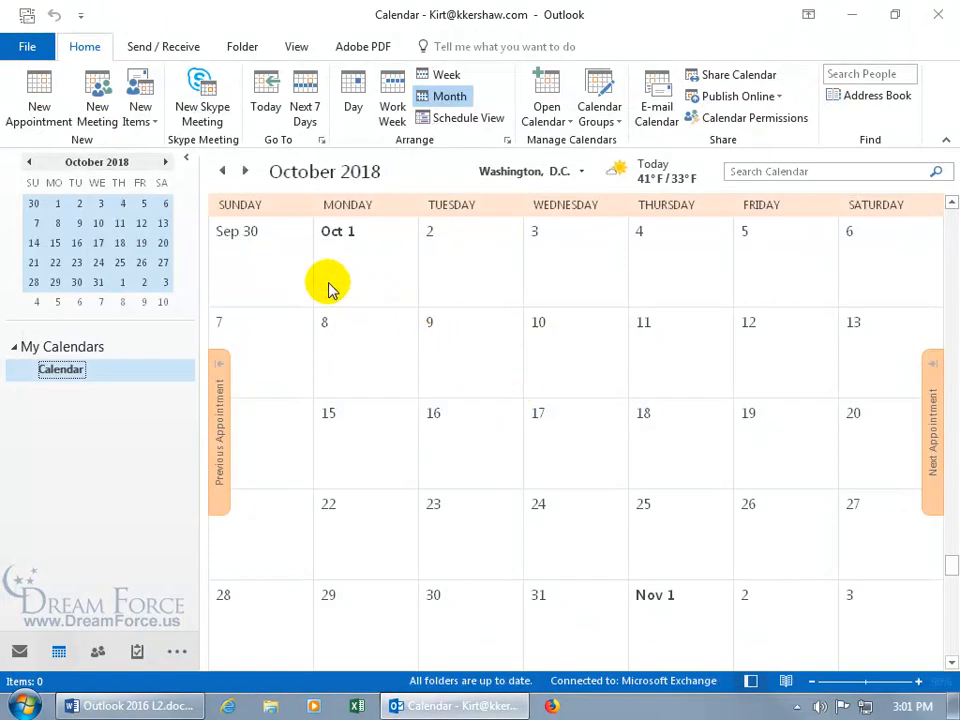
Start a new meeting request and accept the suggested contact as its recipient
left_click(101, 124)
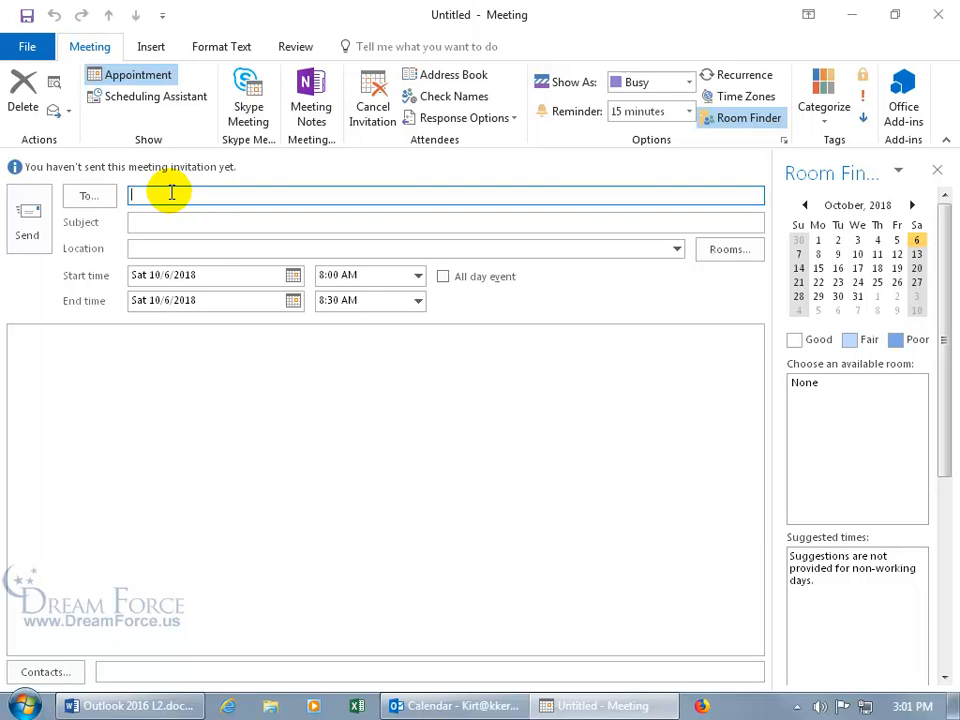
type("ka")
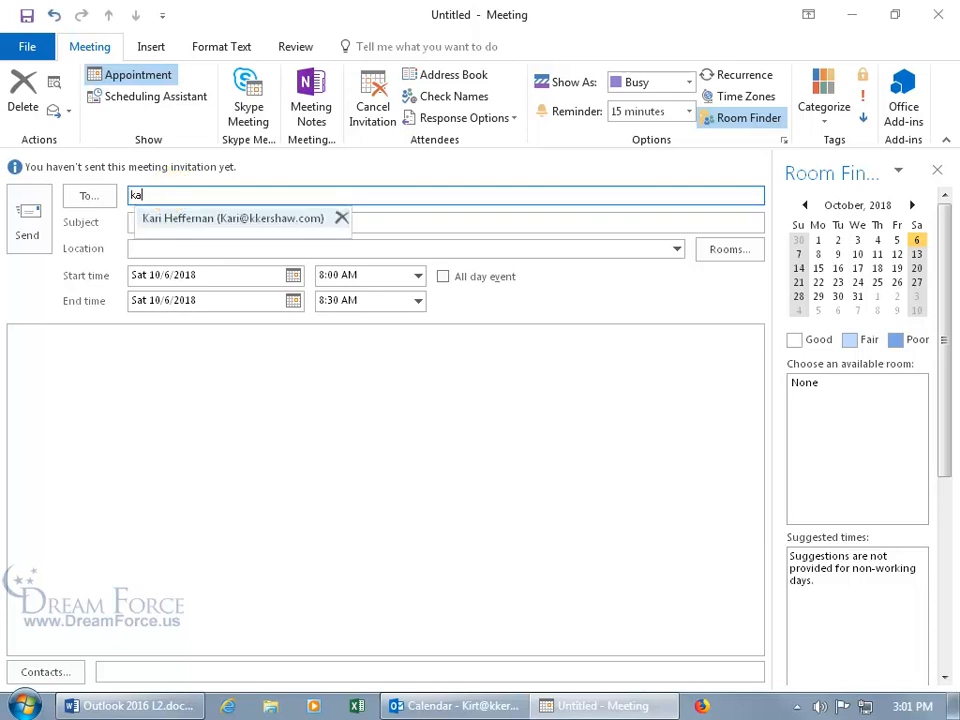
key("Return")
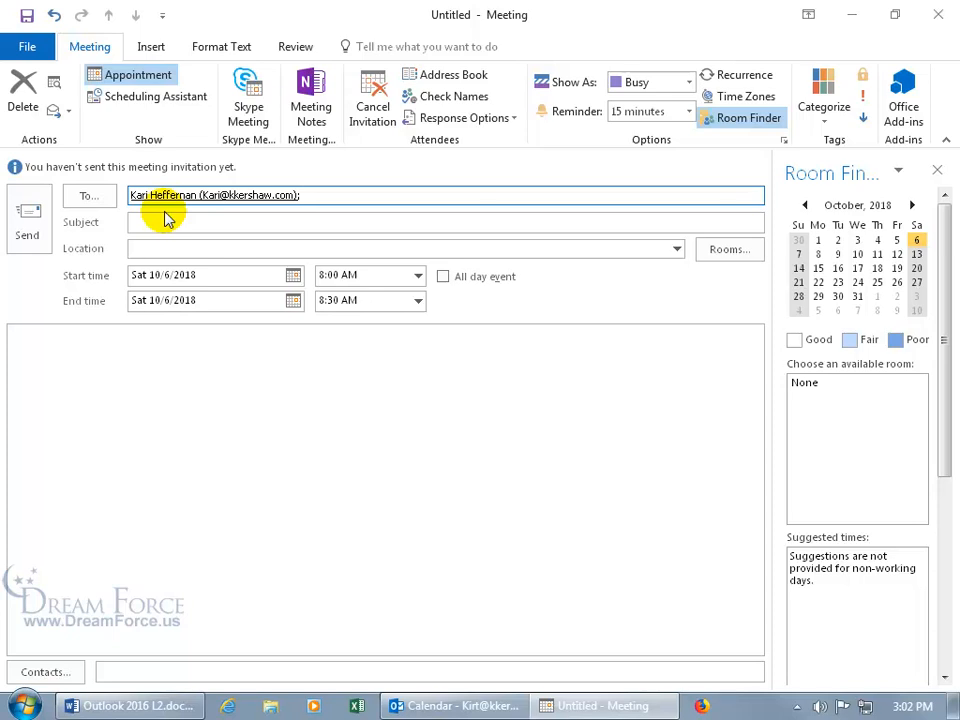
In the address book, move the contact from Required to Optional attendees and confirm
left_click(94, 197)
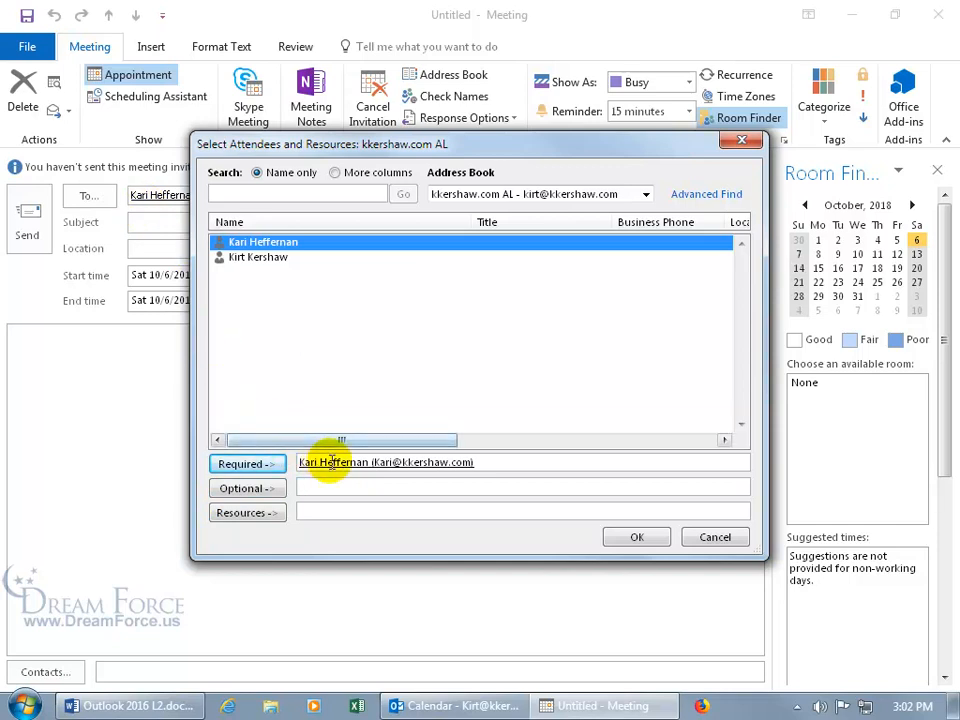
left_click(489, 465)
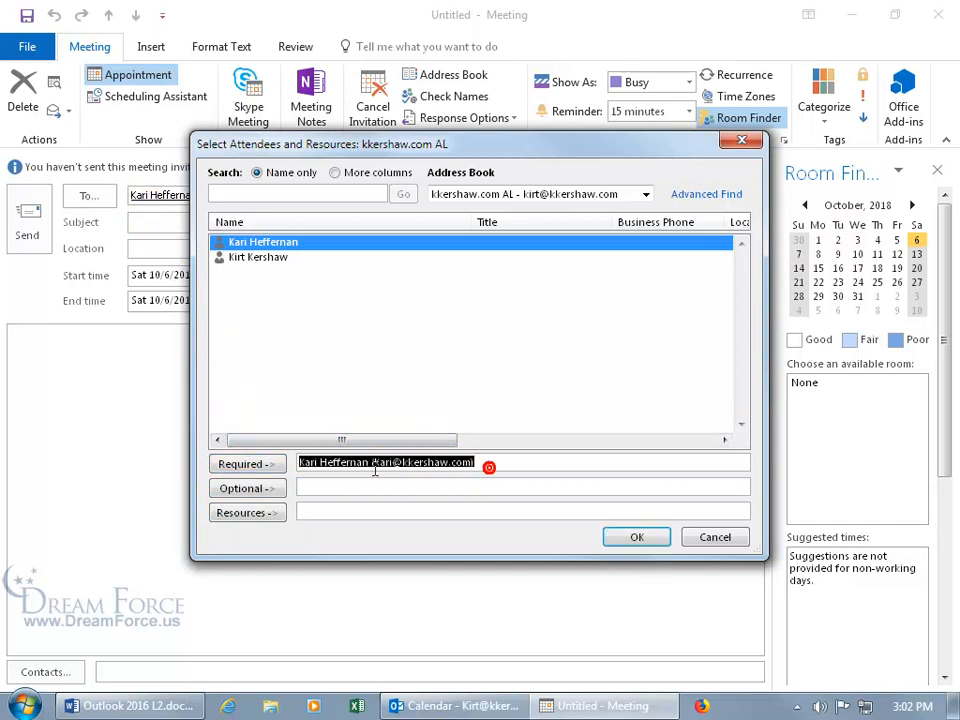
key("Delete")
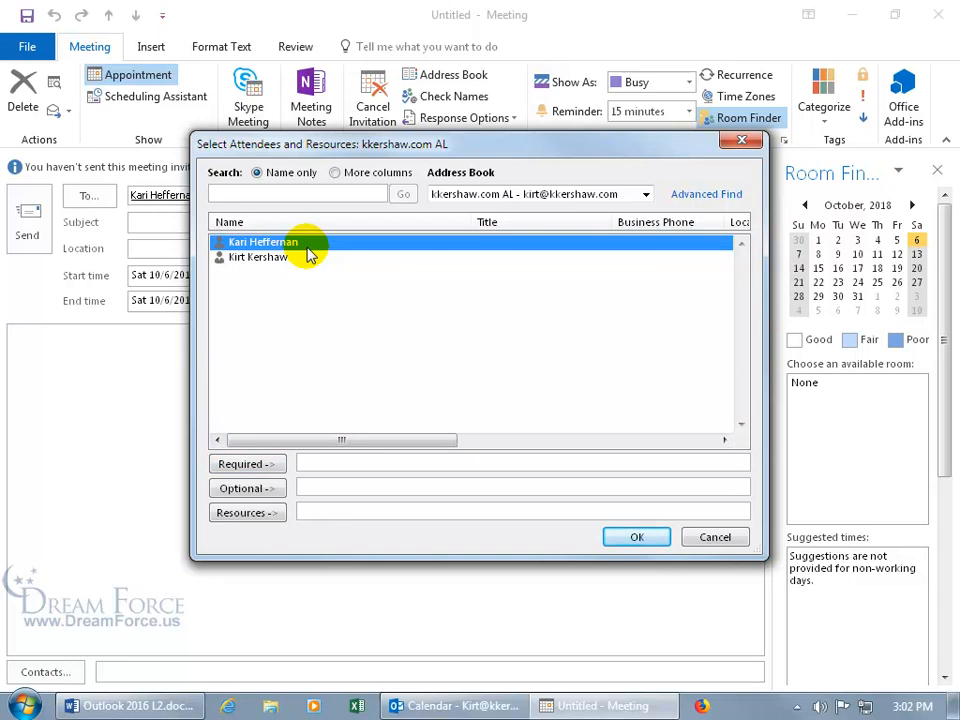
left_click(265, 488)
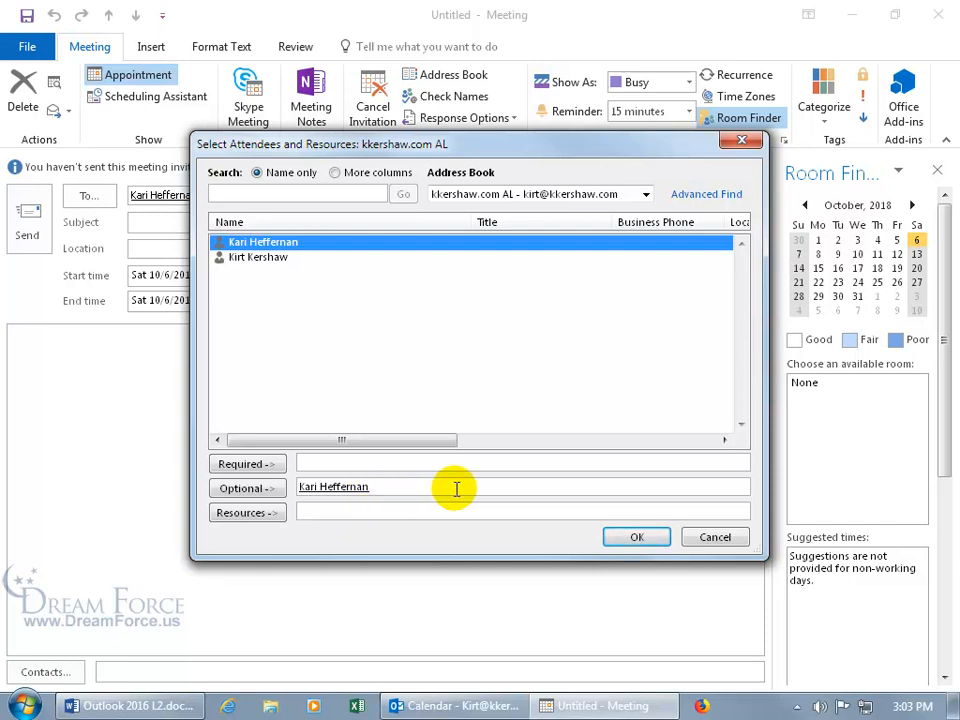
left_click(637, 538)
left_click(229, 222)
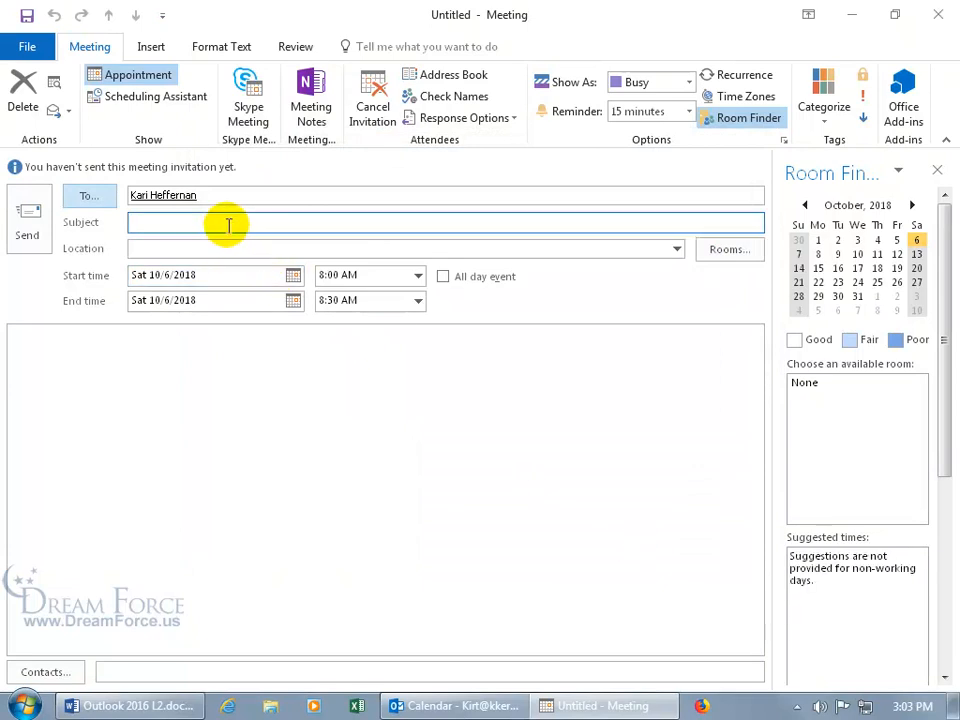
Enter subject 'Pumpkin Carving' and location 'Smashing Pumpkins Farms'
left_click(231, 201)
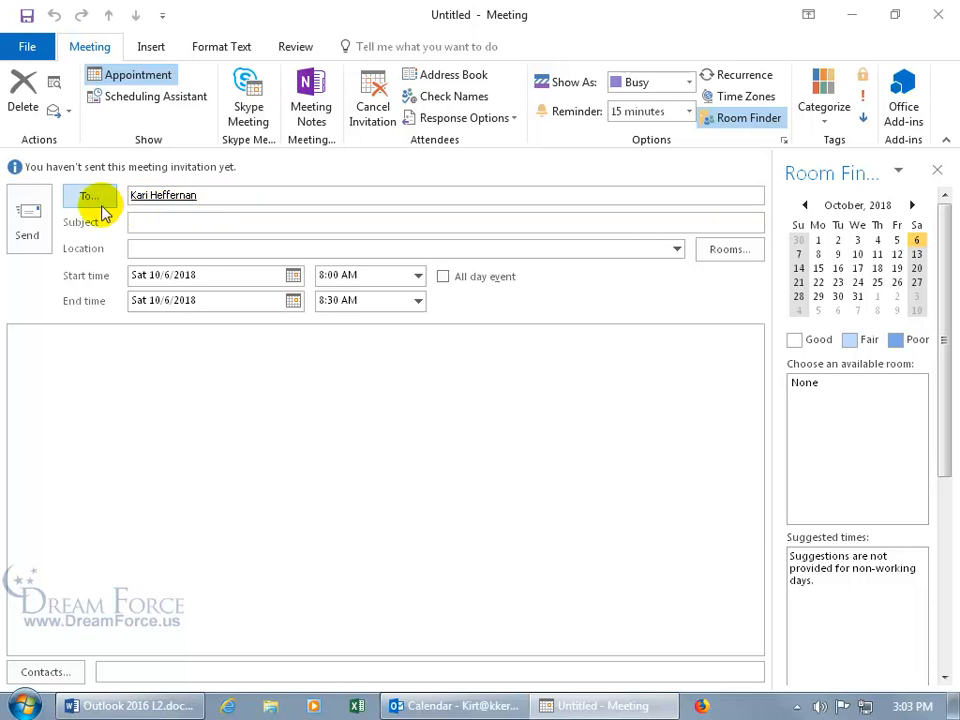
left_click(198, 223)
type("Pumpkin Carving")
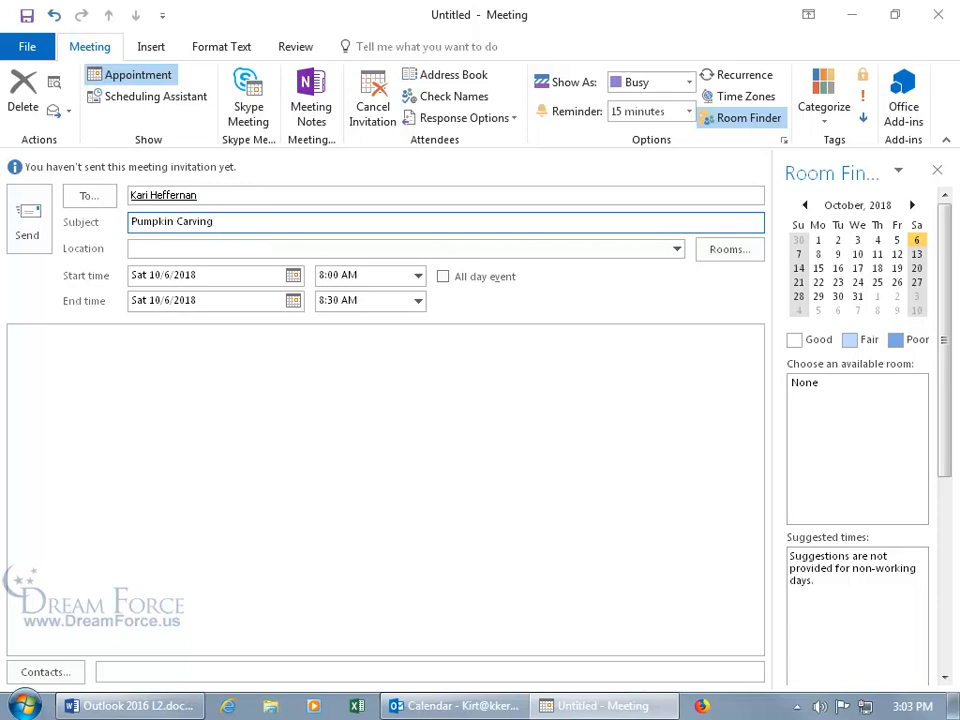
left_click(198, 248)
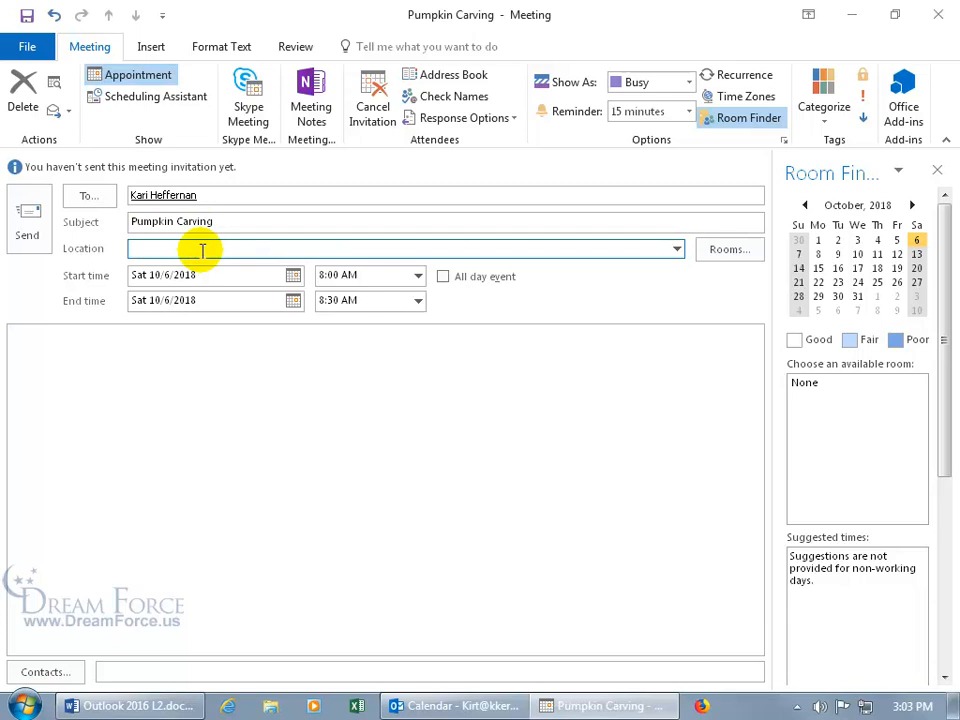
type("shing Pumpkins Farms")
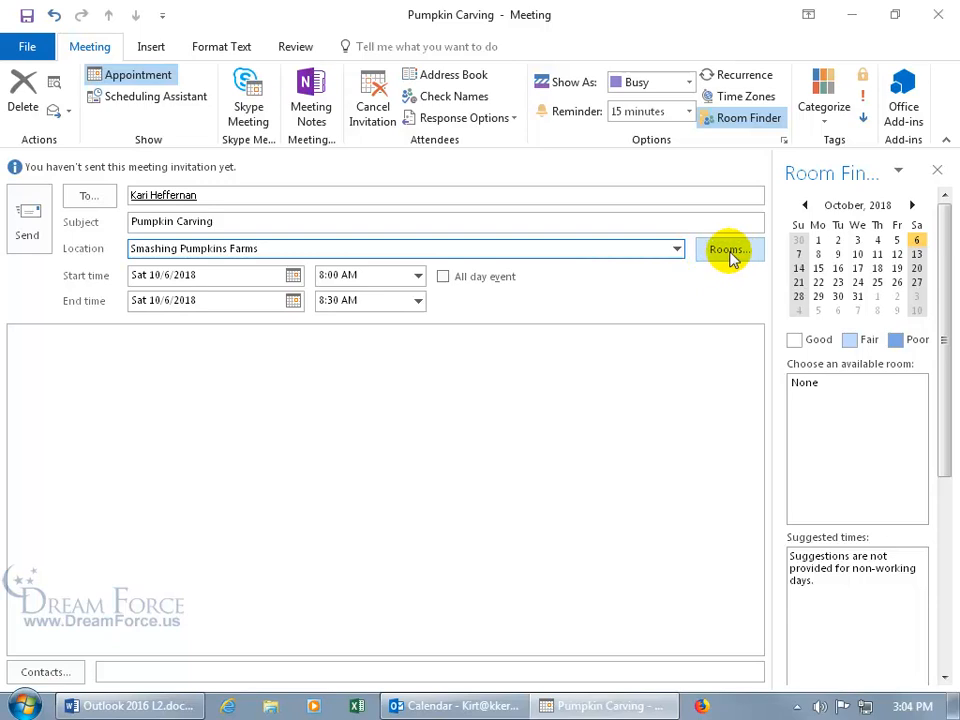
Book Training Room as the meeting room, accept it, and clear the Location text
left_click(677, 249)
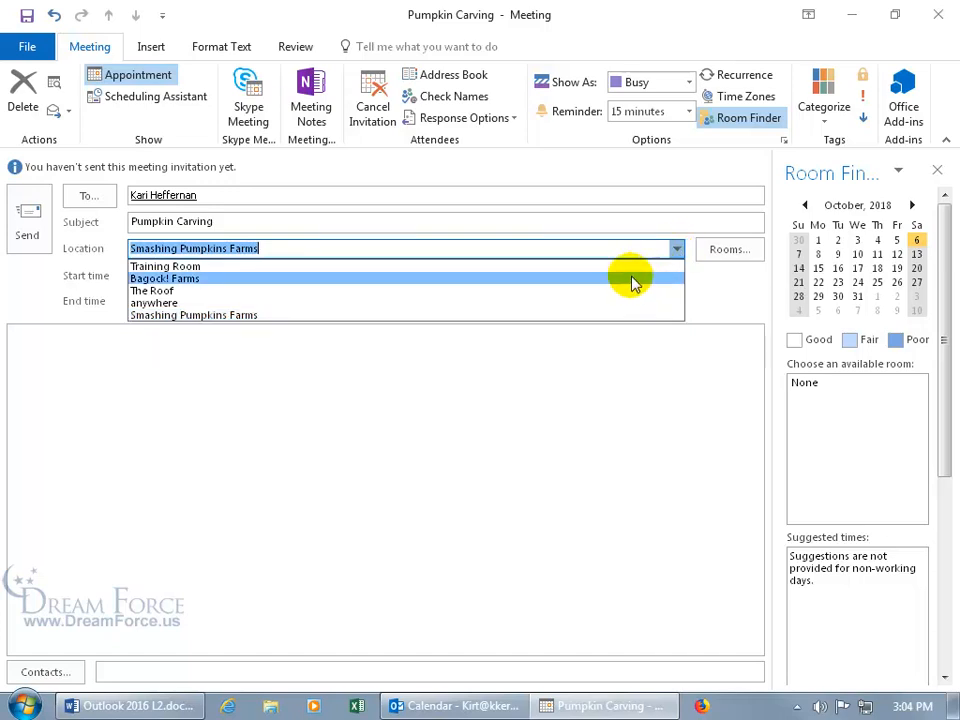
left_click(715, 250)
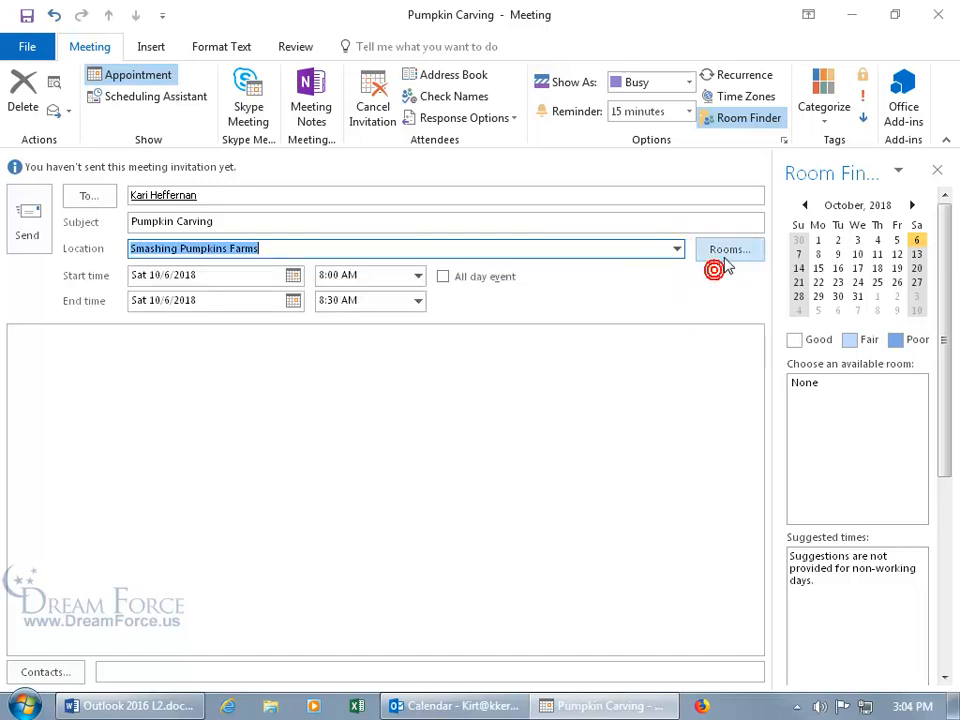
left_click(728, 250)
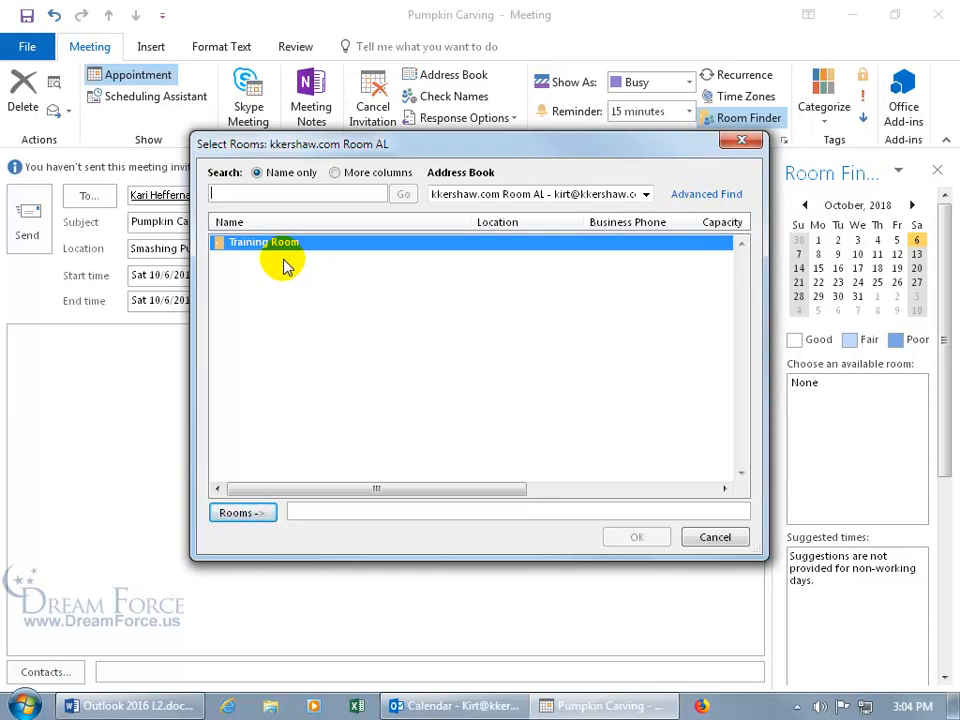
left_click(255, 513)
left_click(652, 540)
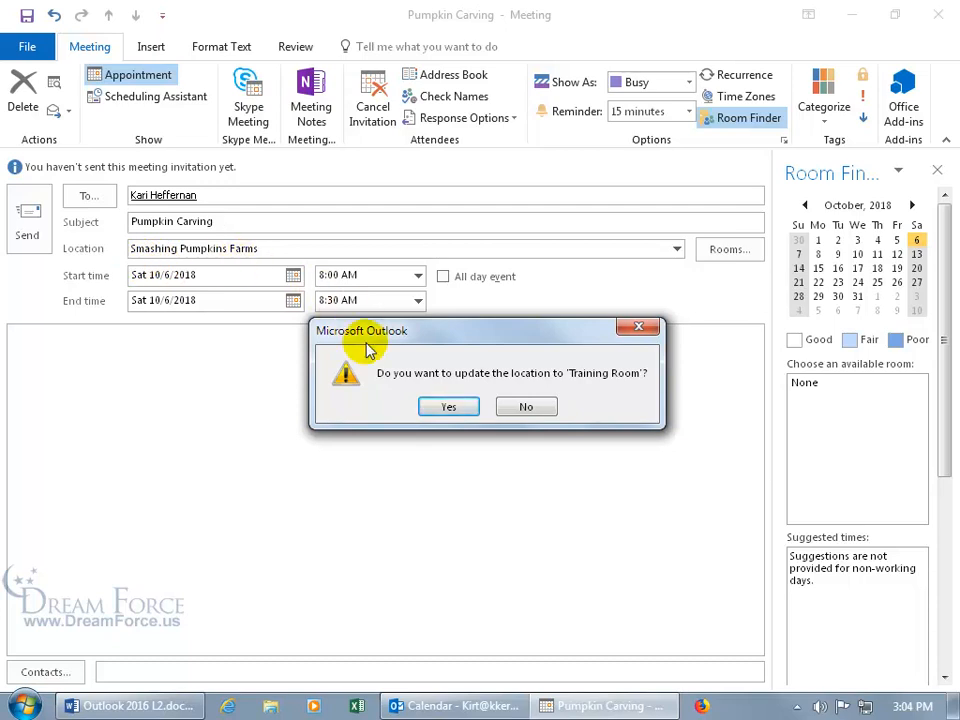
left_click(447, 407)
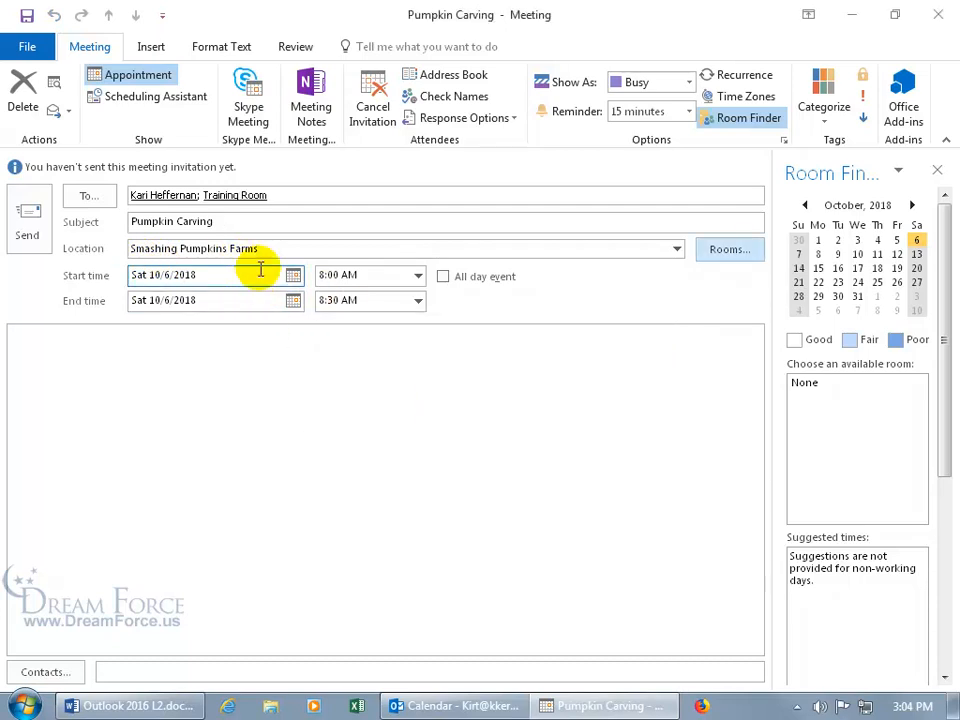
left_click_drag(271, 248, 17, 253)
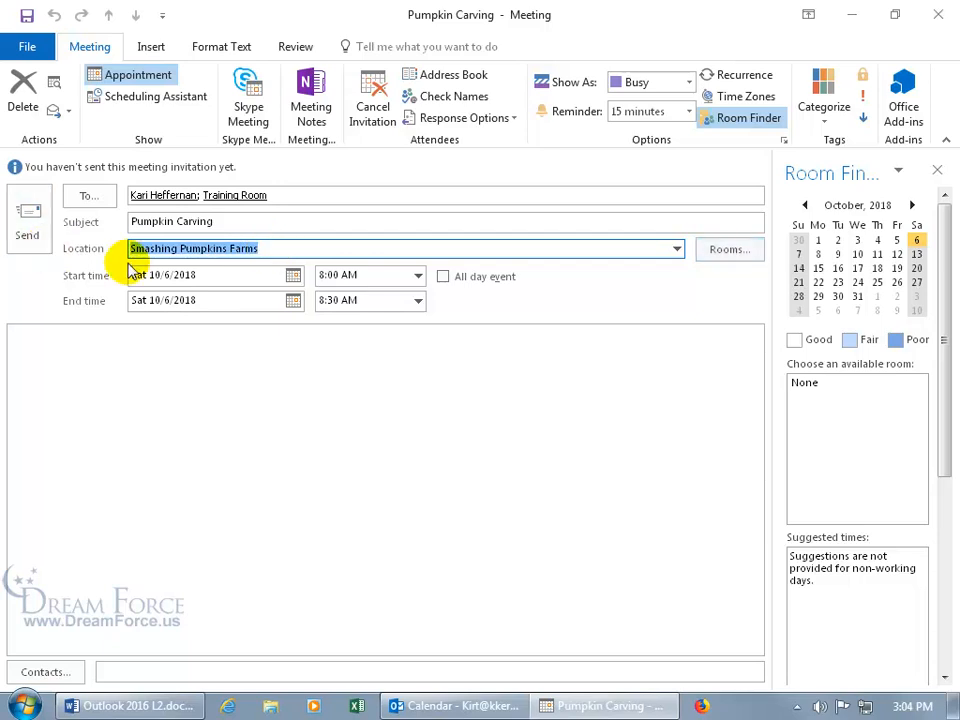
key("BackSpace")
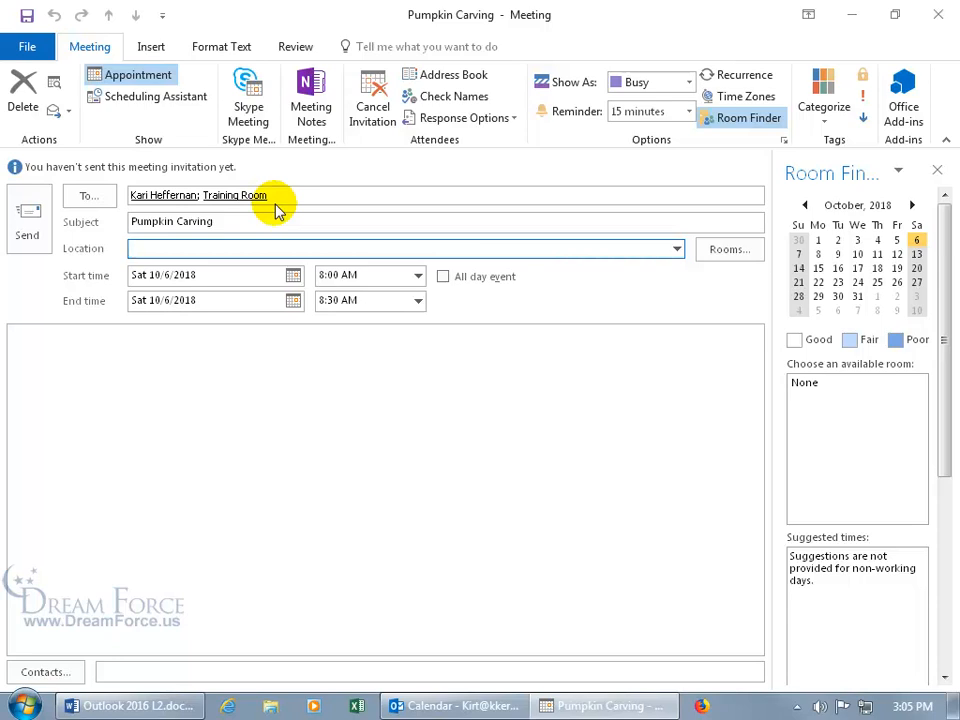
left_click(88, 196)
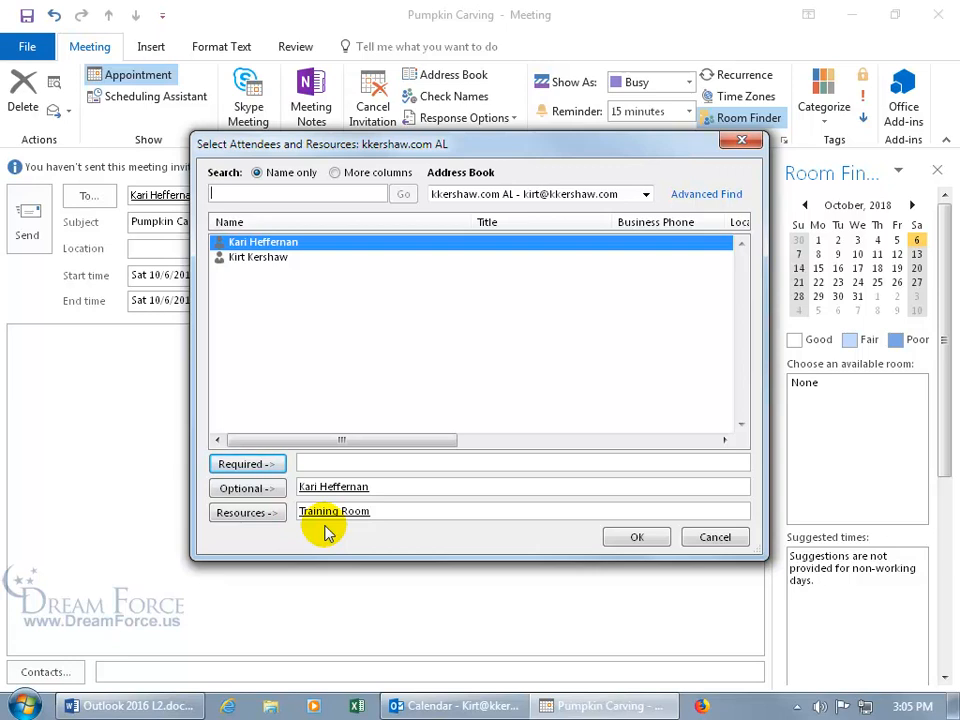
left_click(712, 537)
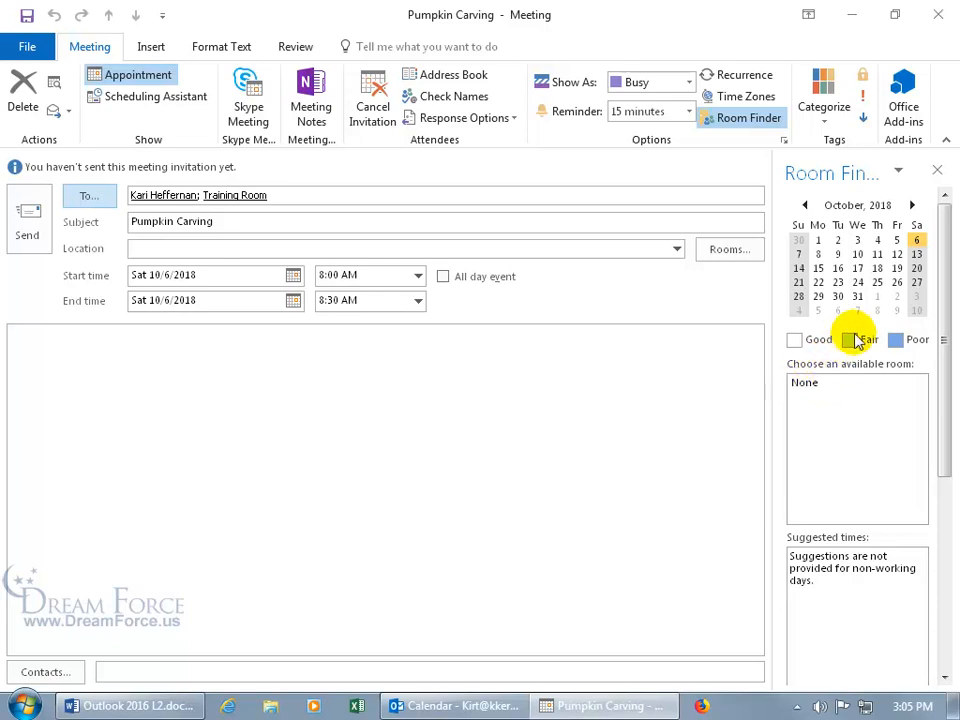
Move the meeting's start date to Friday 10/5/2018
left_click(294, 275)
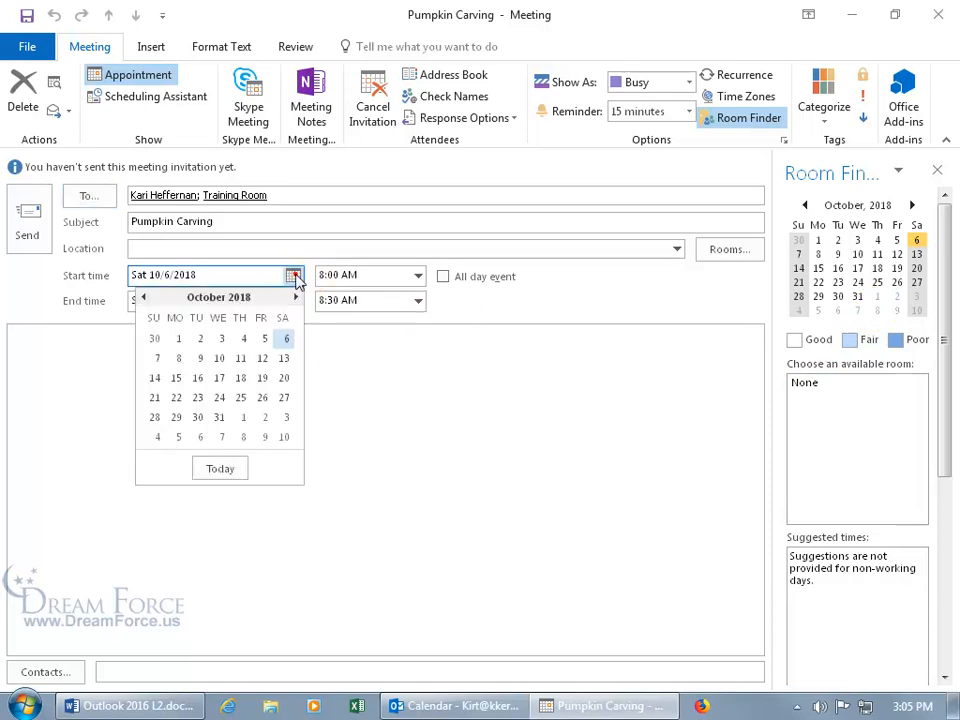
left_click(262, 338)
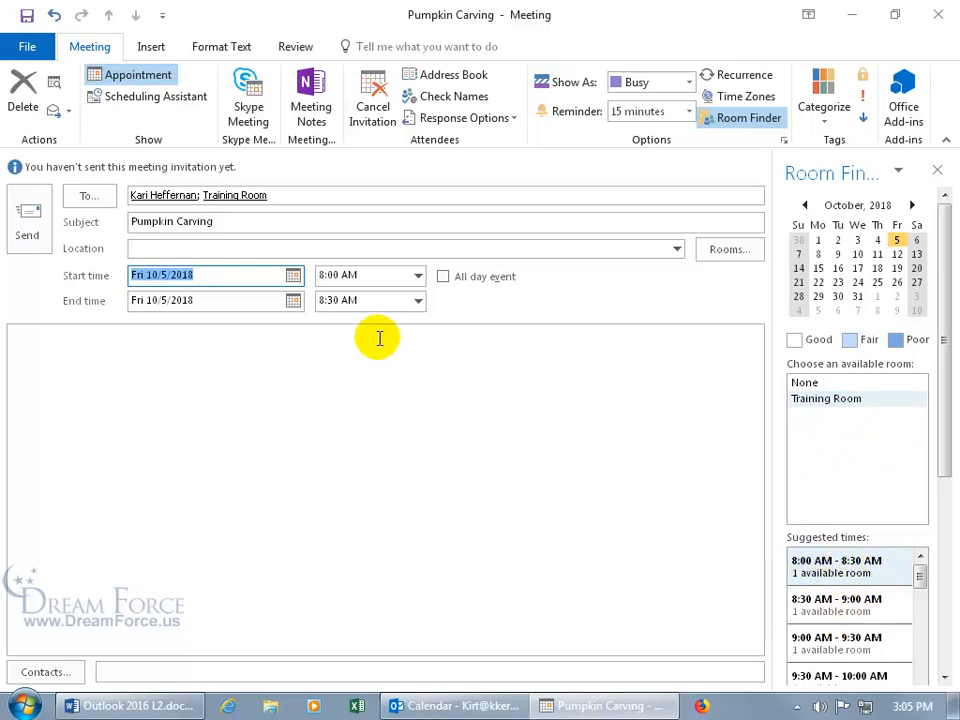
left_click_drag(918, 572, 917, 675)
left_click(943, 677)
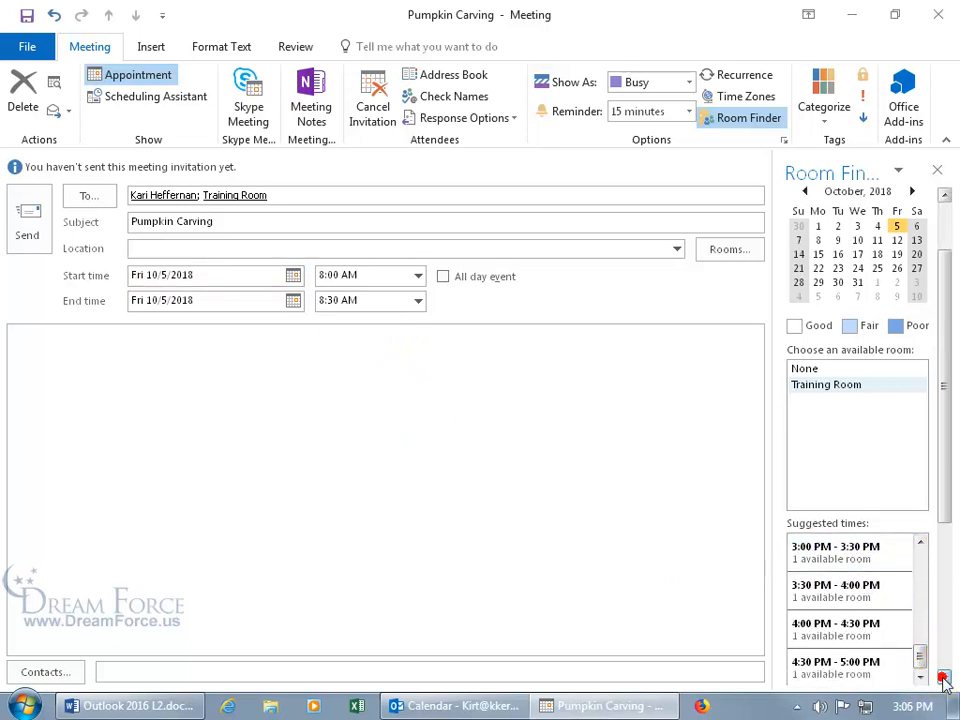
left_click(943, 677)
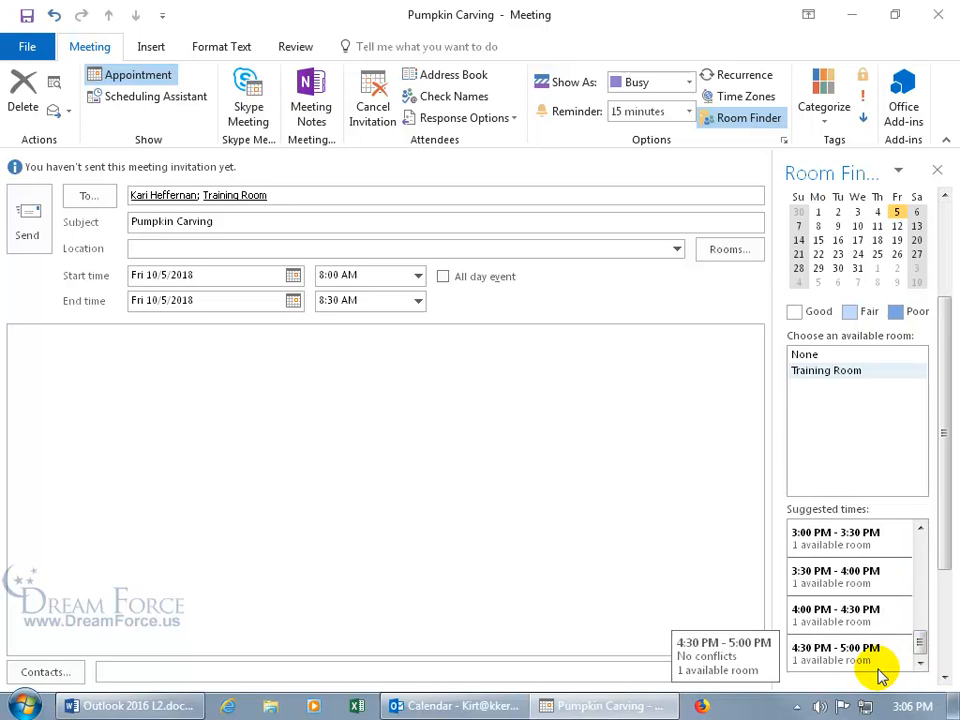
Set the meeting to start at 5:00 PM and end at 6:00 PM
left_click(418, 276)
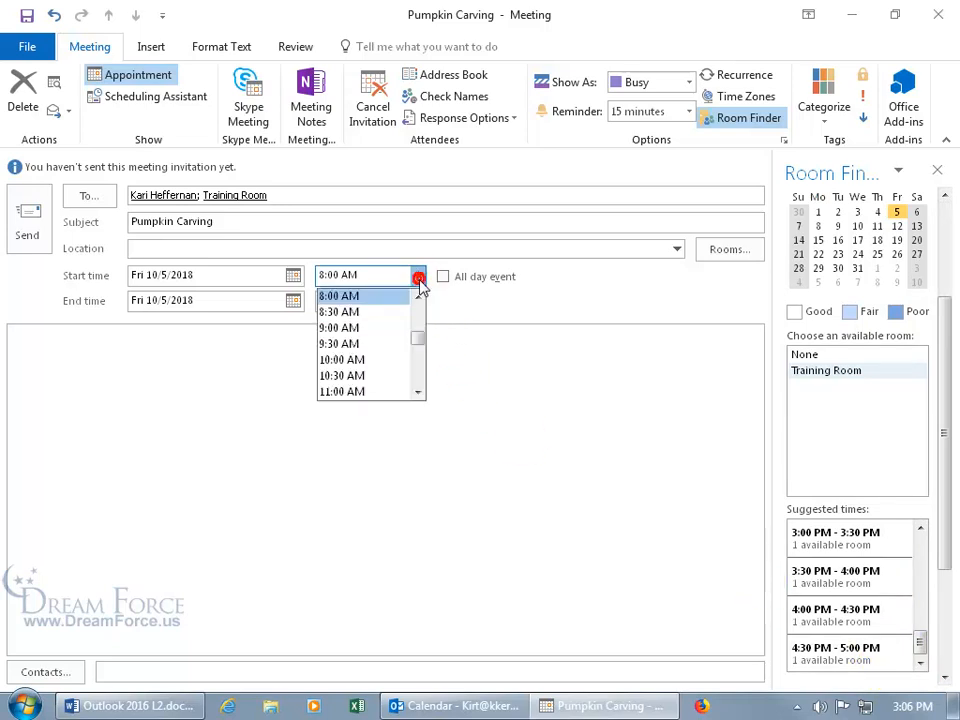
left_click(419, 391)
left_click(419, 391)
left_click(419, 391)
left_click(419, 391)
left_click(419, 391)
left_click(419, 391)
left_click(419, 391)
left_click(419, 391)
left_click(419, 391)
left_click(419, 391)
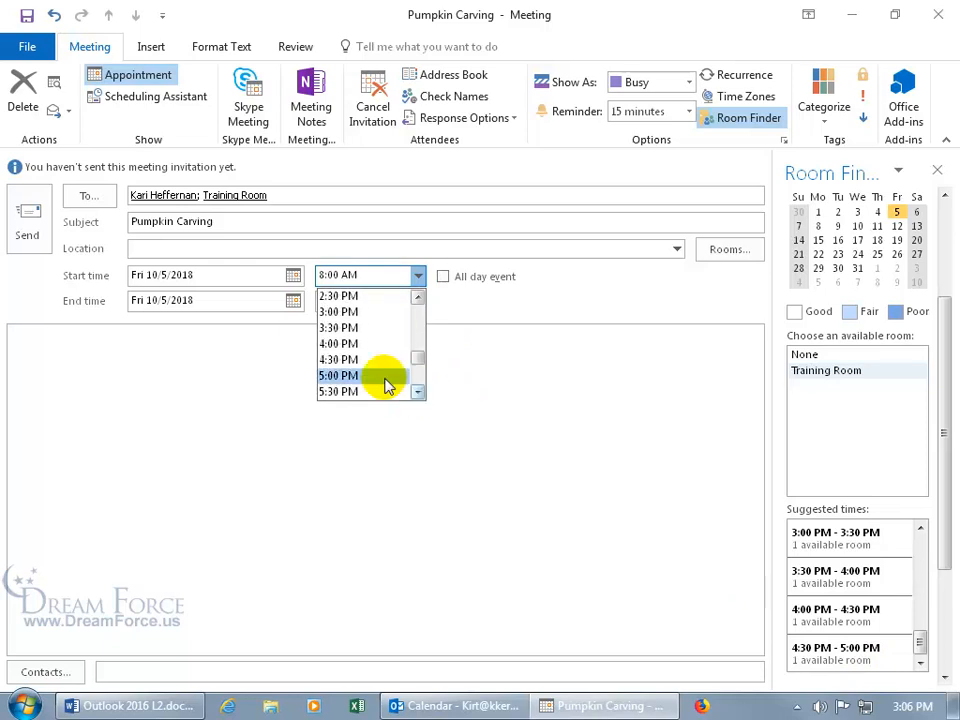
left_click(395, 376)
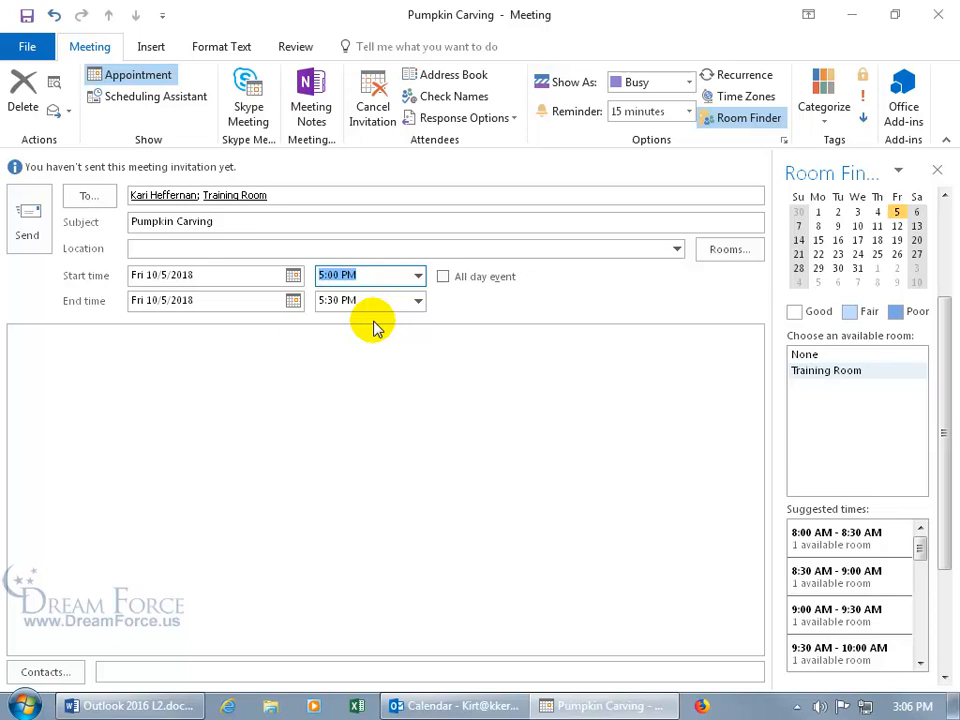
left_click(418, 302)
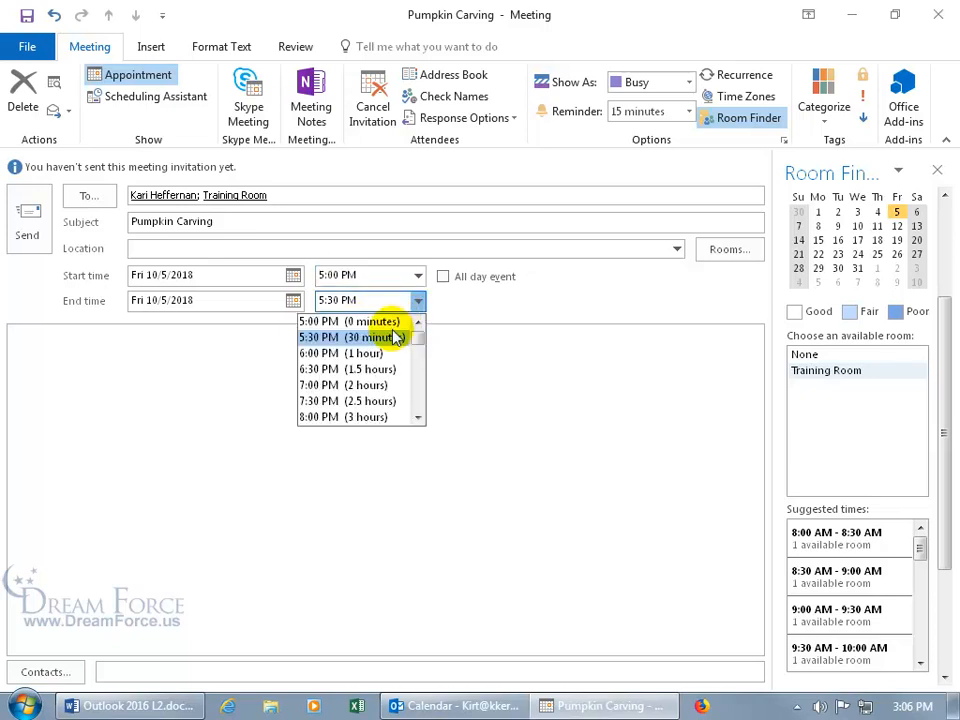
left_click(372, 354)
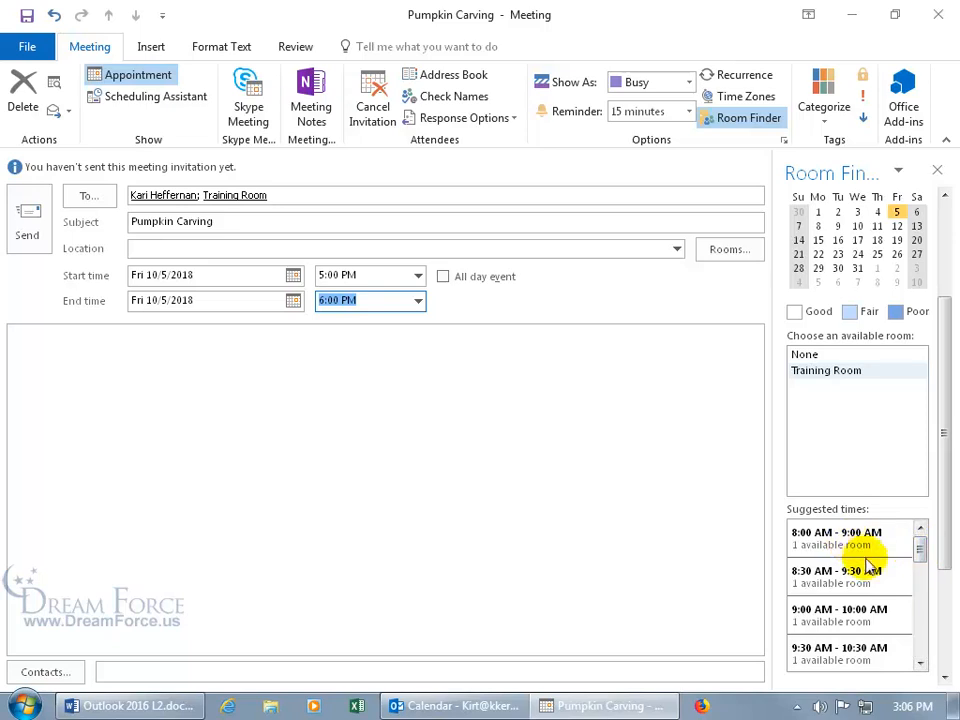
left_click(921, 553)
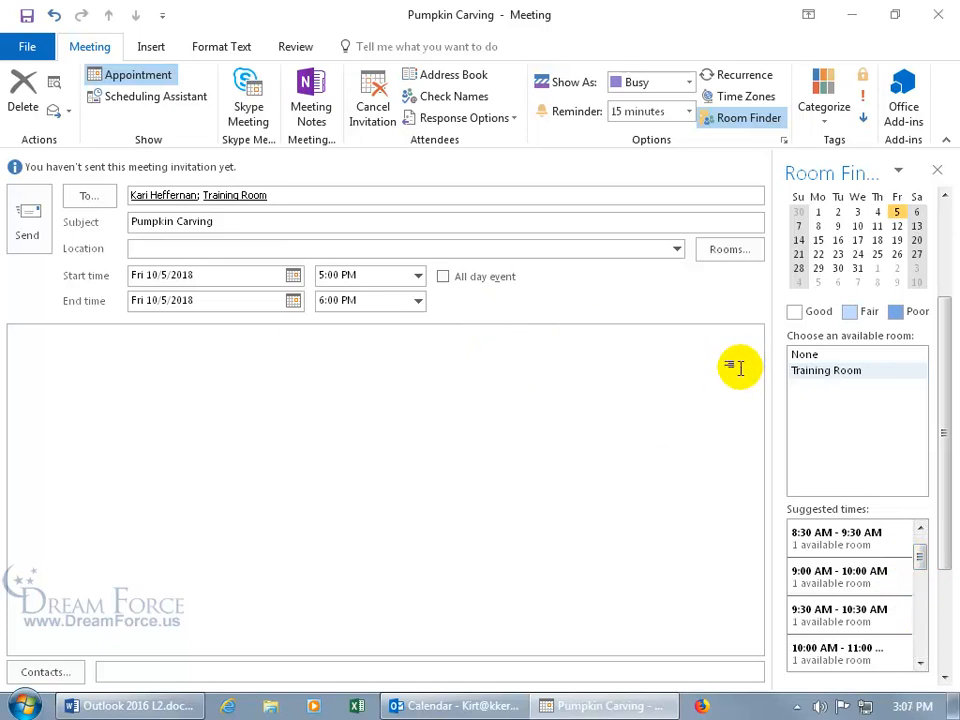
key("shift+Tab")
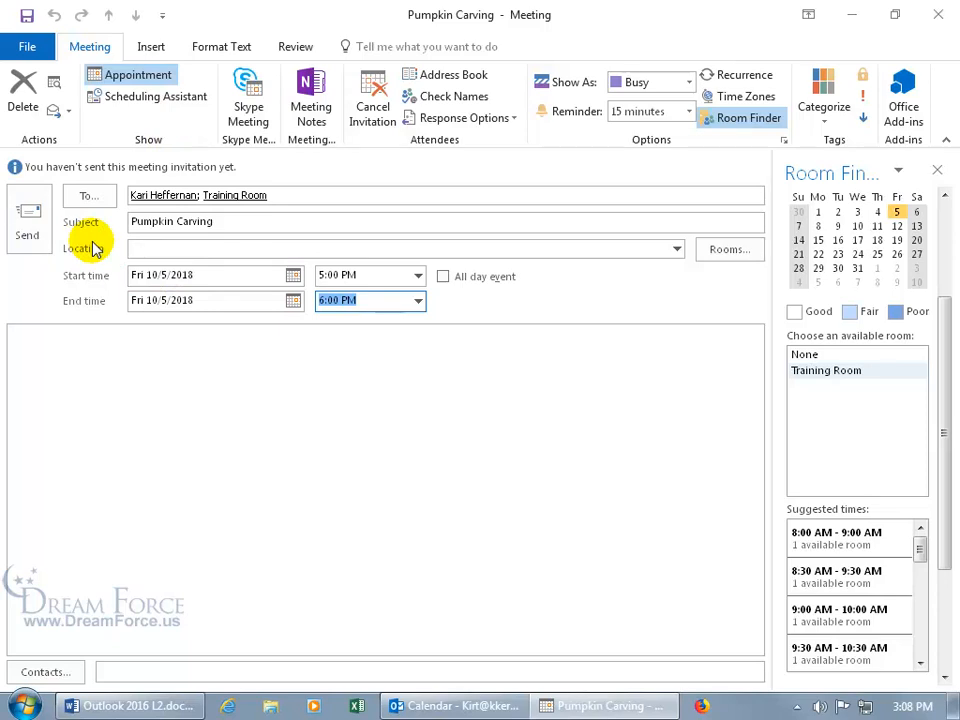
Open the Scheduling Assistant showing both attendees and Training Room against Friday 5:00–6:00 PM
left_click(155, 101)
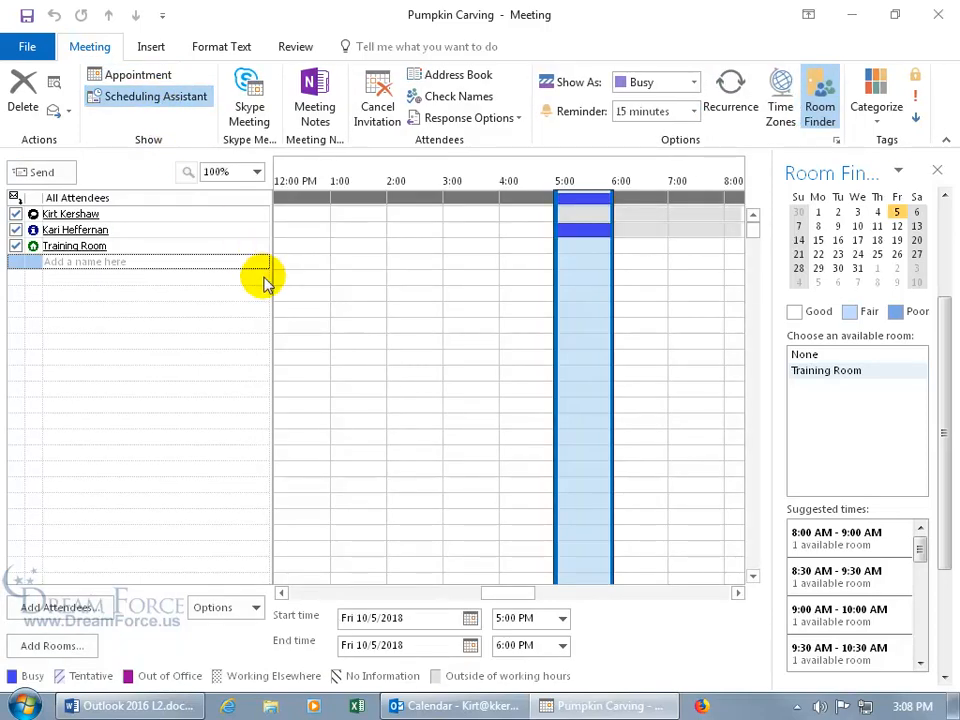
mouse_move(145, 224)
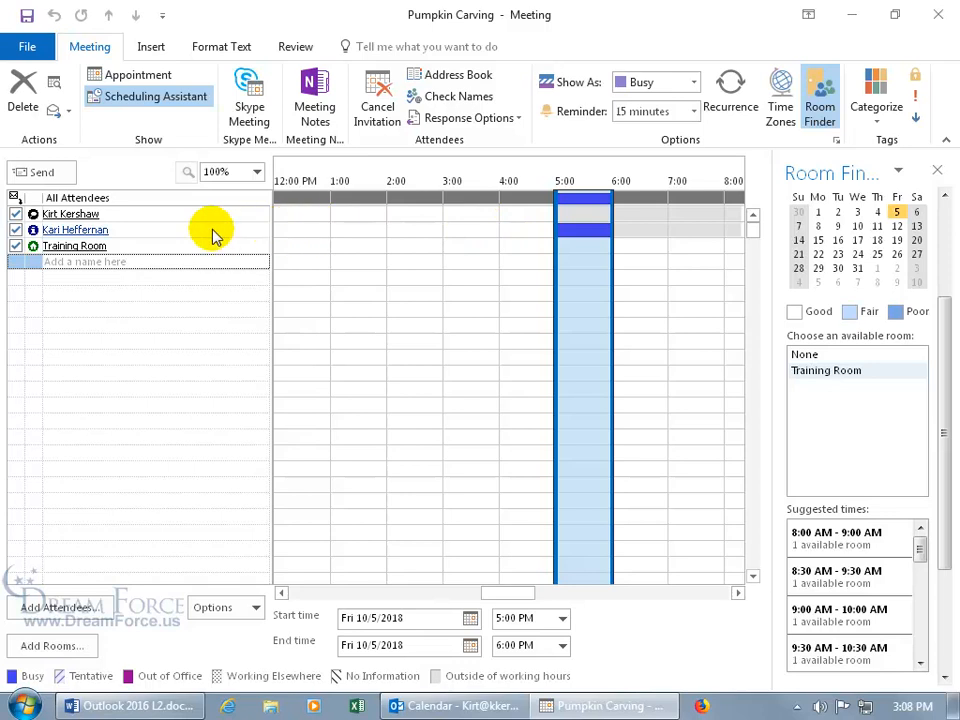
mouse_move(238, 235)
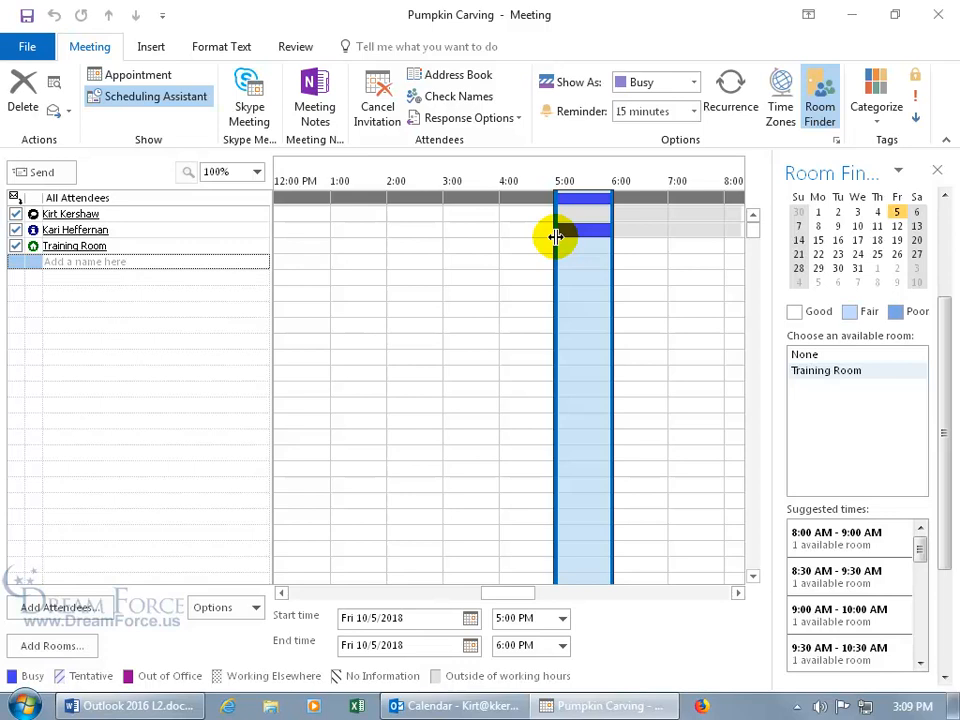
Drag the meeting block to 4:00–5:00, then change the start time to 4:01 PM
left_click_drag(554, 236, 507, 248)
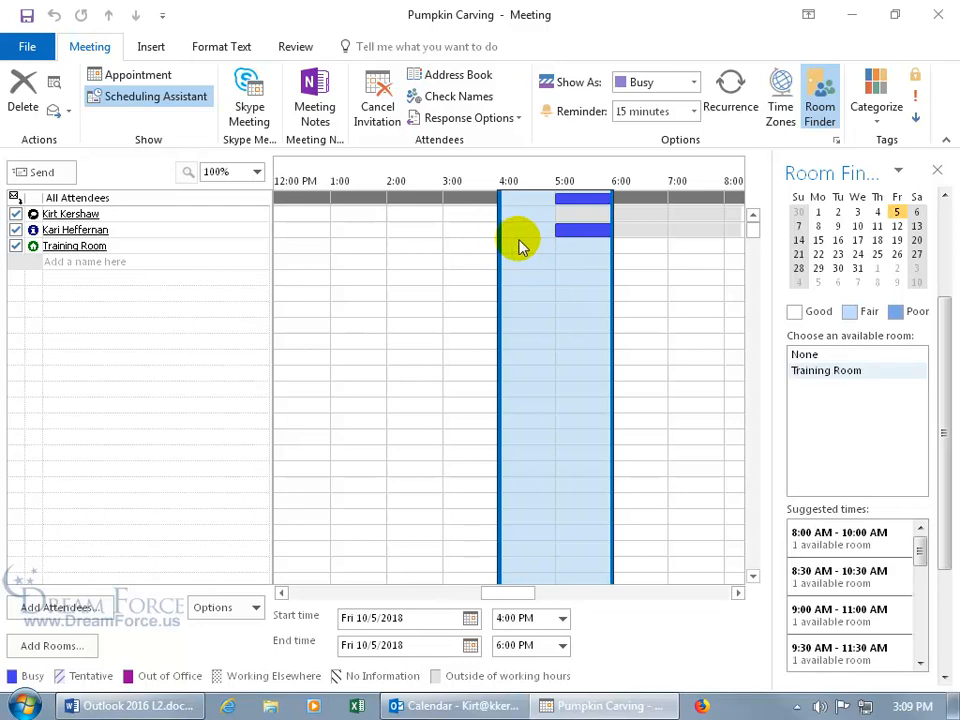
left_click_drag(611, 247, 551, 249)
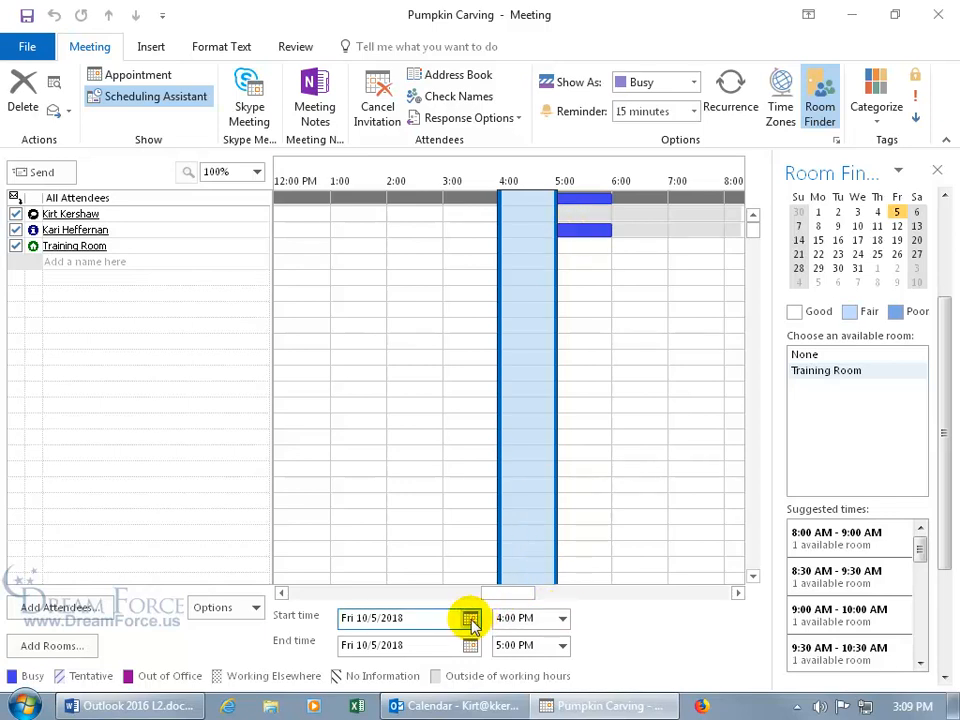
left_click(562, 618)
left_click(508, 618)
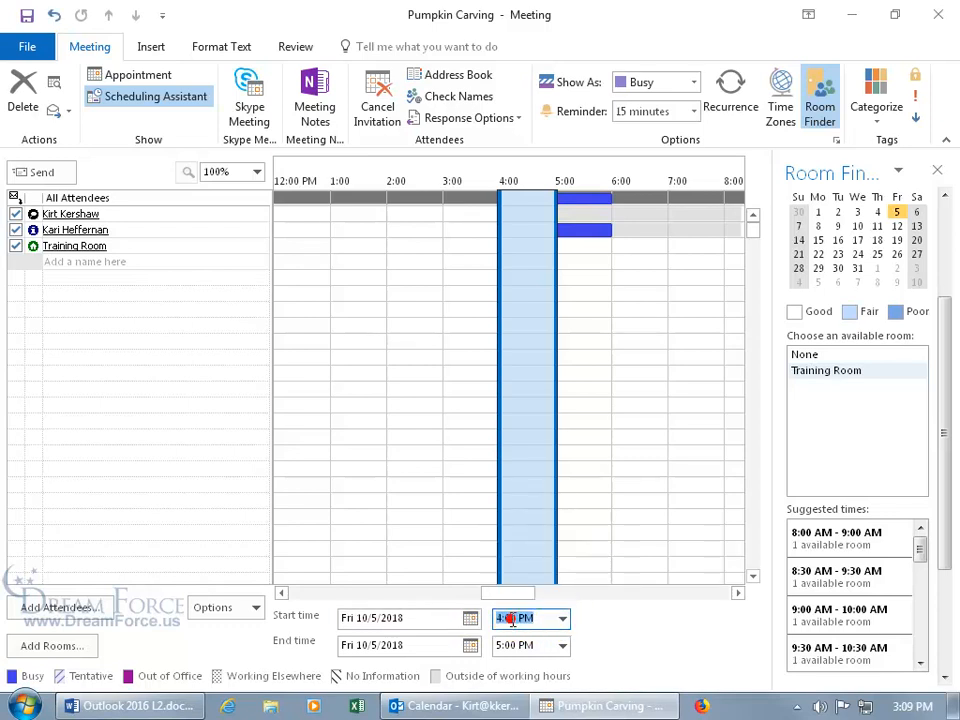
left_click_drag(510, 619, 517, 619)
type("1")
key("Tab")
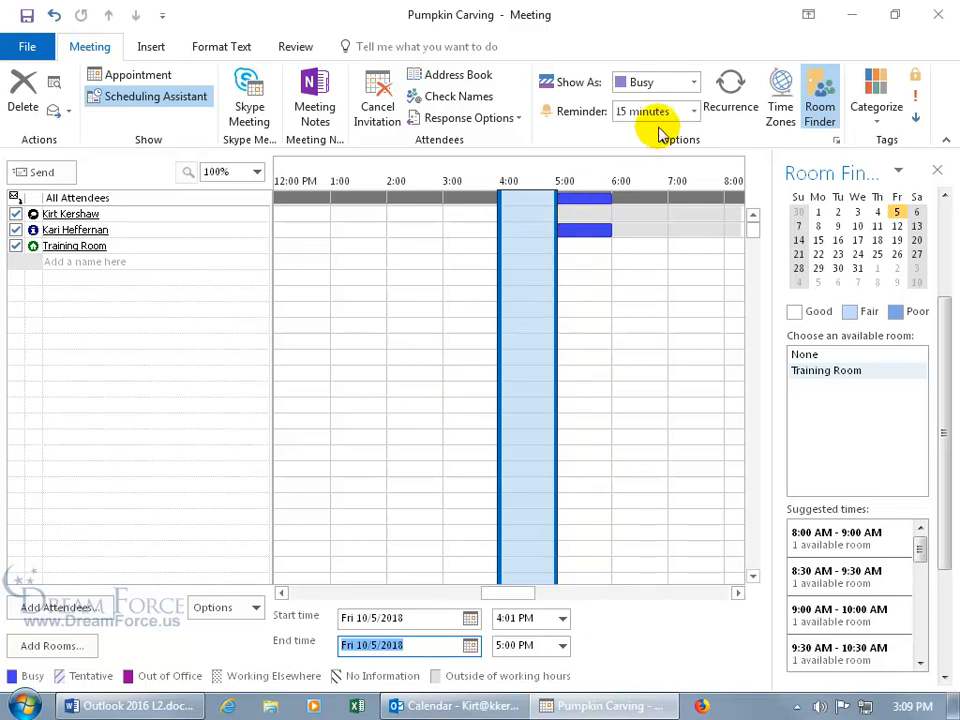
Set the meeting's reminder to None
left_click(692, 111)
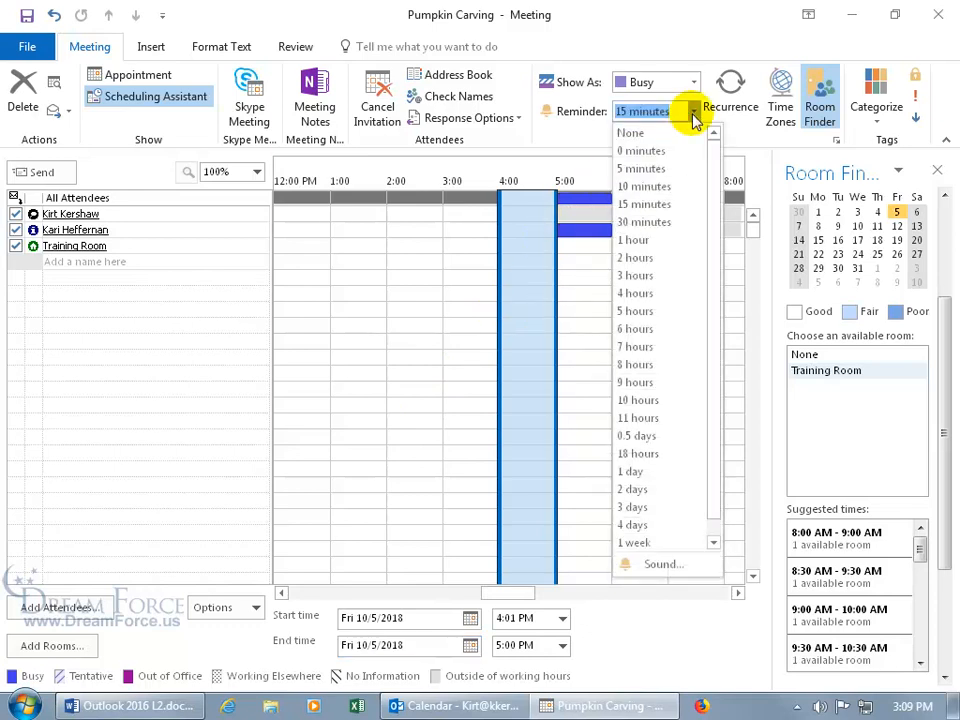
left_click(658, 133)
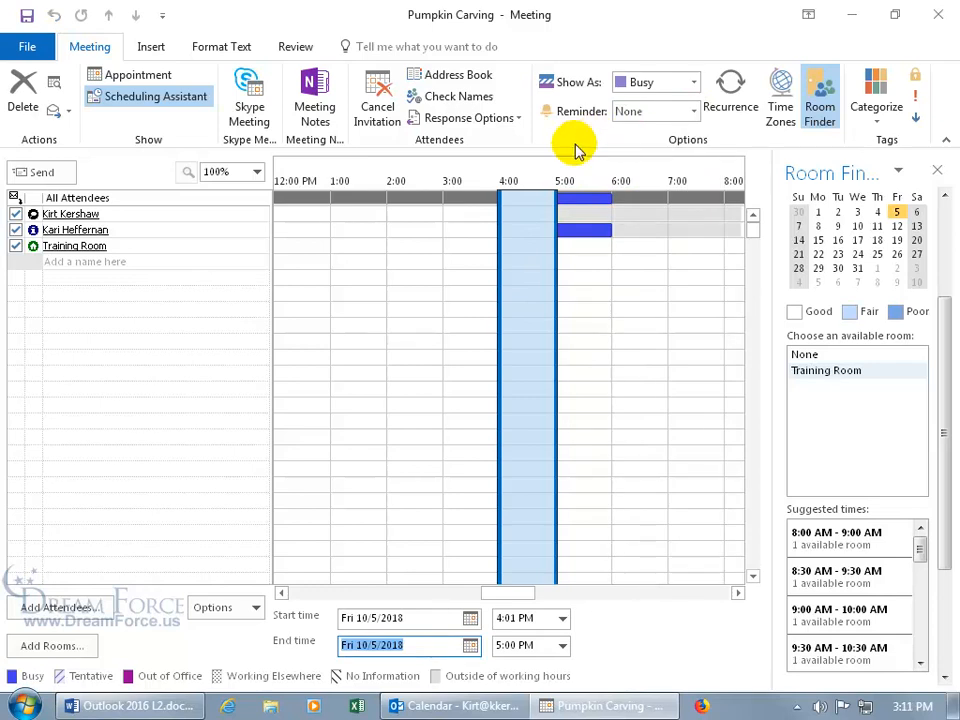
left_click(111, 261)
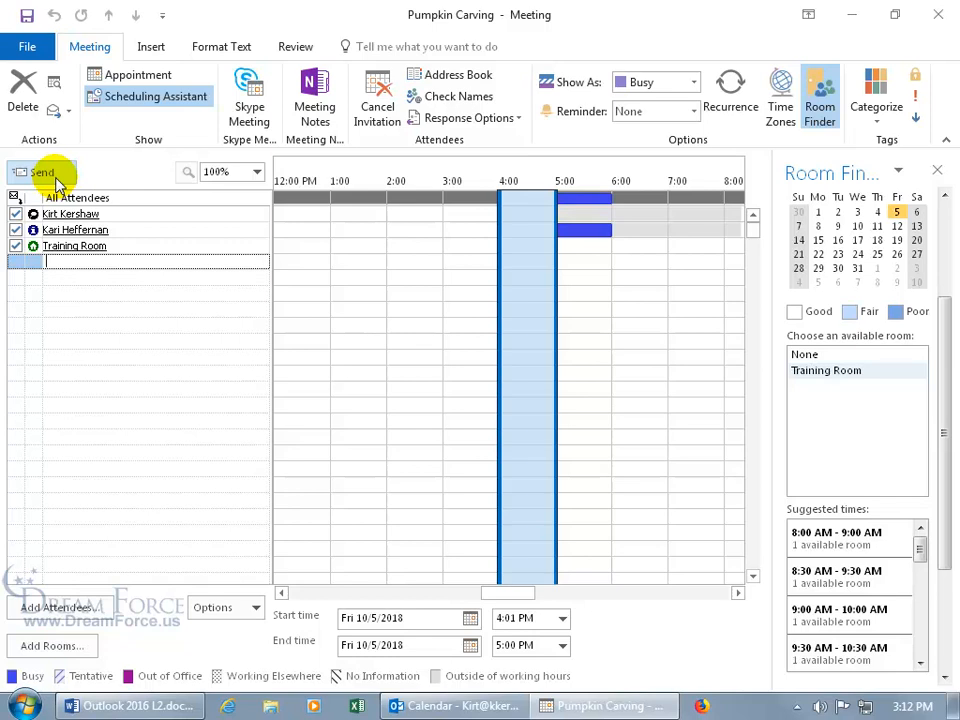
Send the Pumpkin Carving invitation, check it on the Friday October 5 calendar, and close Outlook
left_click(130, 76)
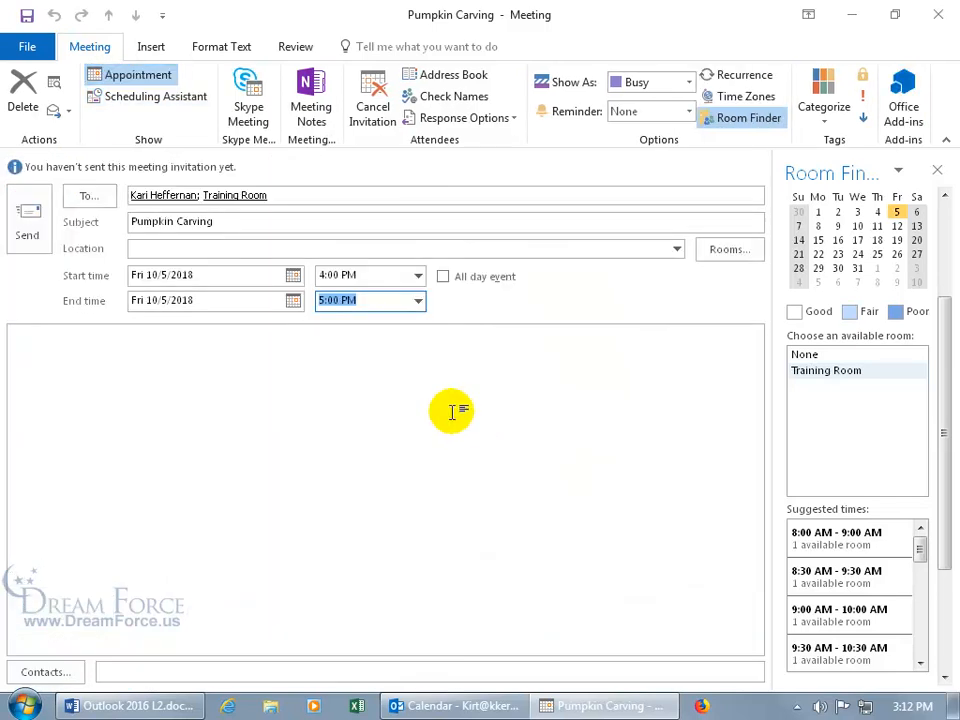
left_click(30, 213)
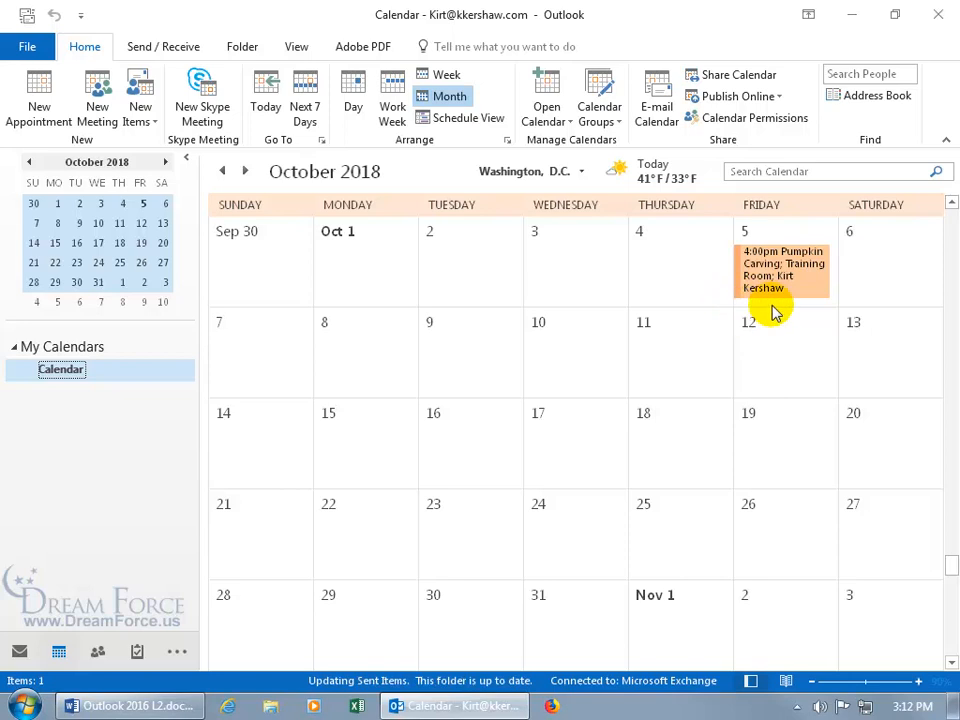
mouse_move(791, 282)
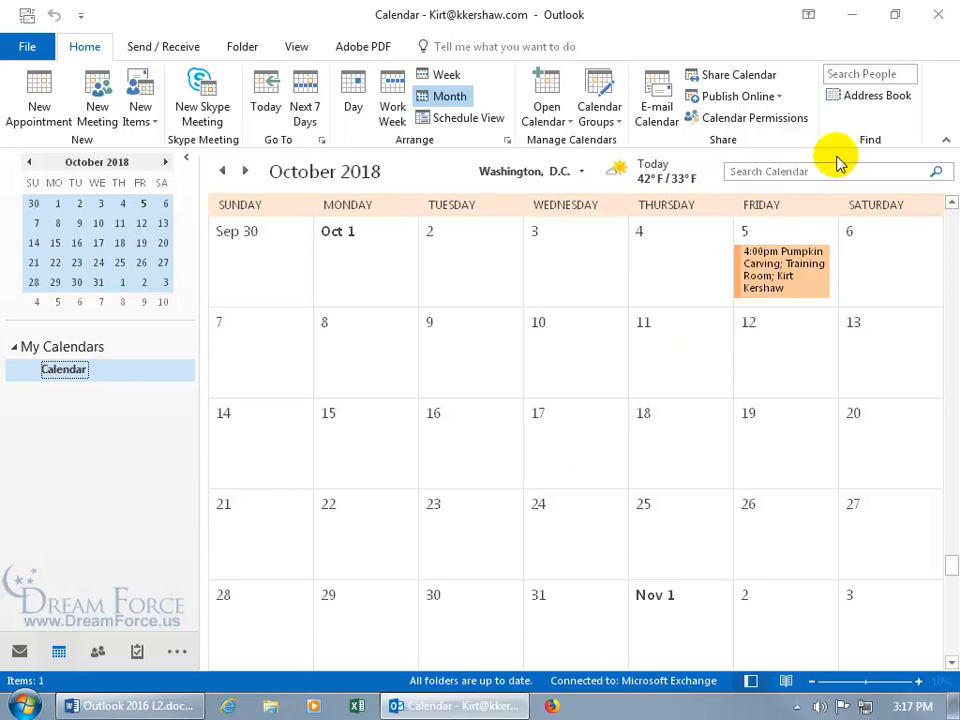
left_click(932, 18)
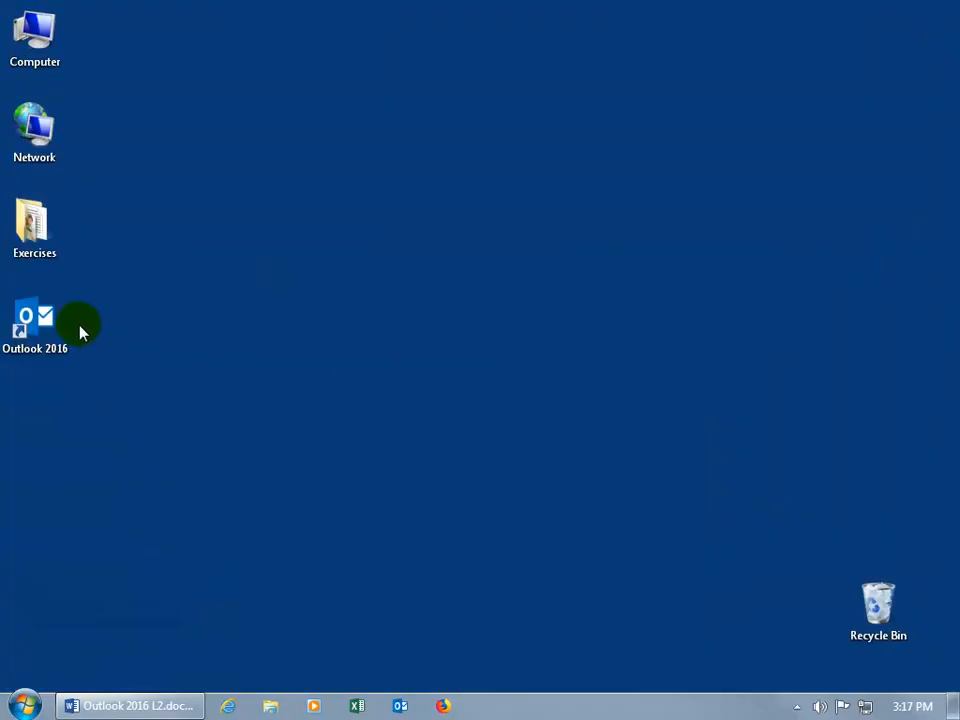
Relaunch Outlook 2016 from the desktop icon with the 'Outlook' profile
left_click(57, 328)
double_click(53, 328)
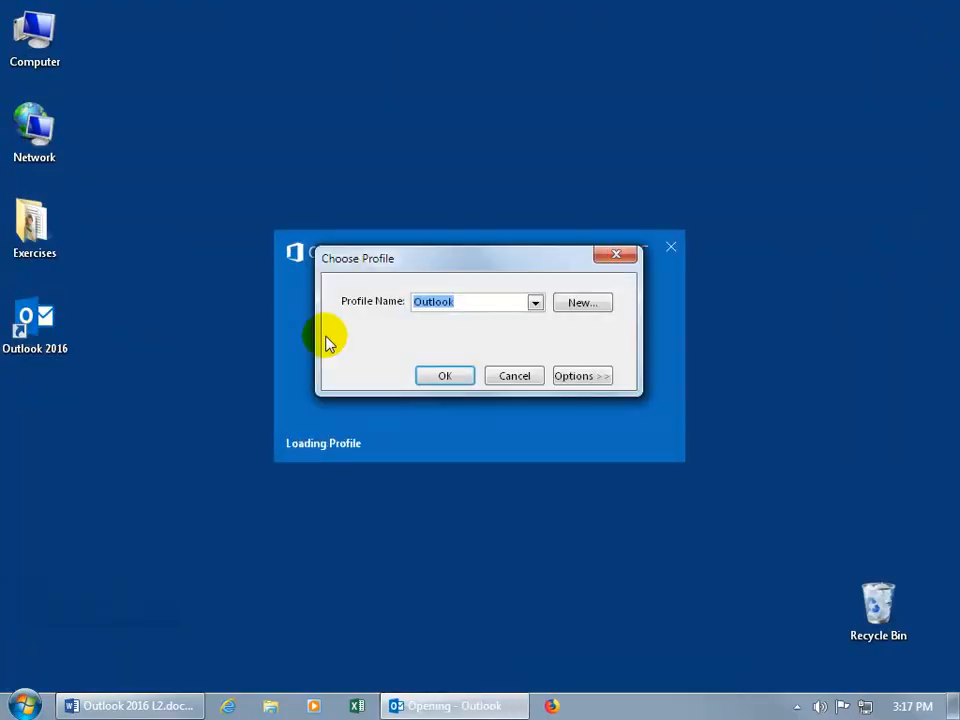
left_click(535, 302)
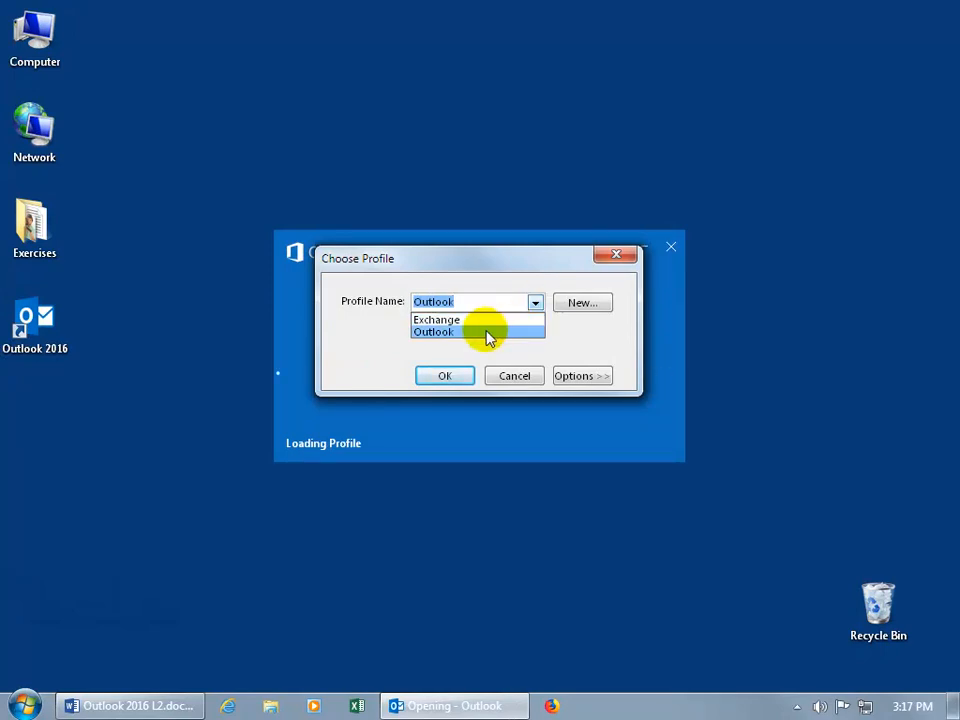
left_click(456, 333)
left_click(447, 376)
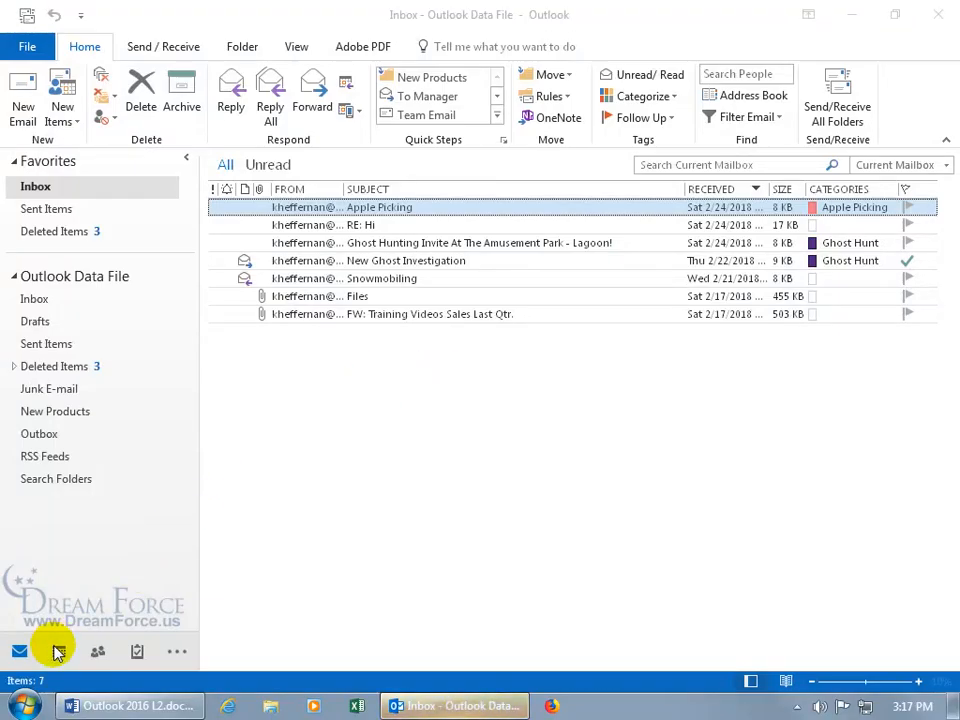
Switch to the Calendar and jump to the October 2018 month view
left_click(58, 651)
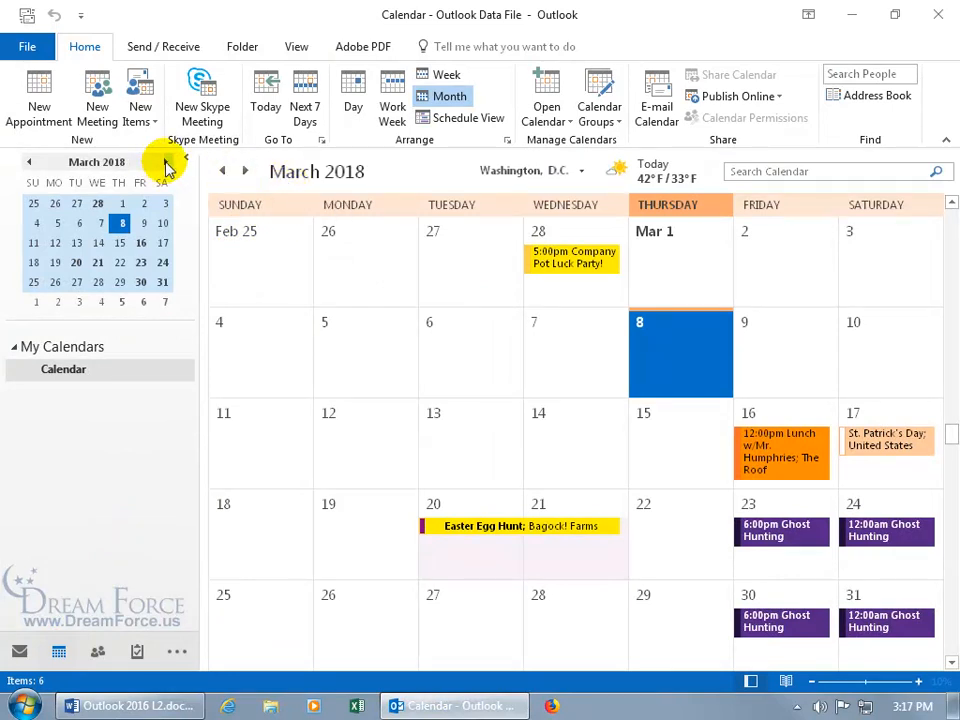
left_click_drag(120, 166, 107, 137)
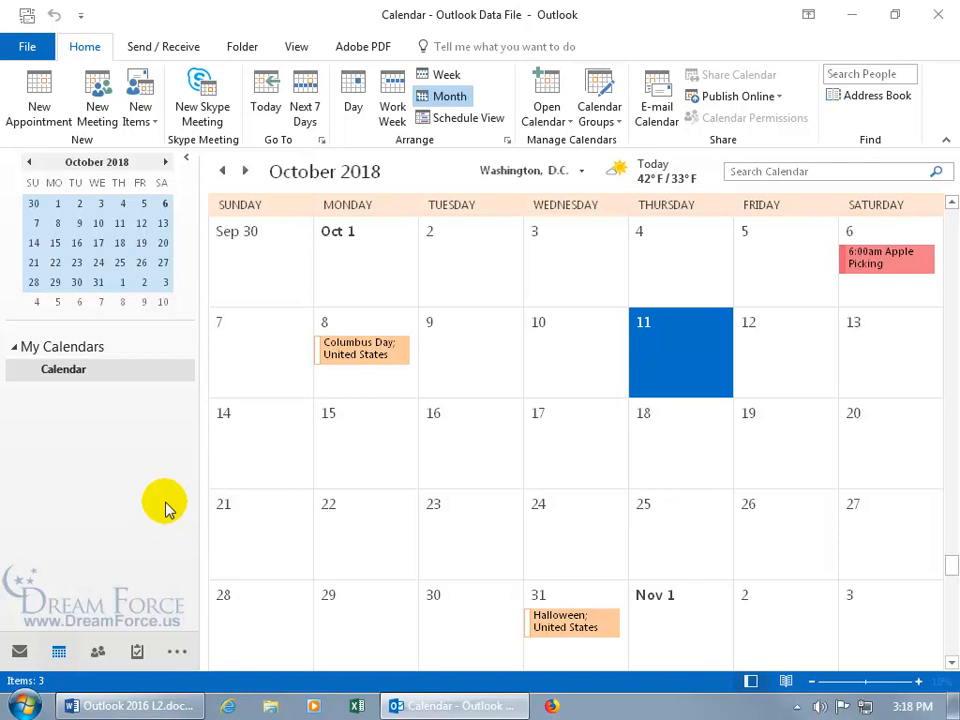
Create a new meeting request on Friday, October 5, adding a suggested contact as attendee
right_click(771, 258)
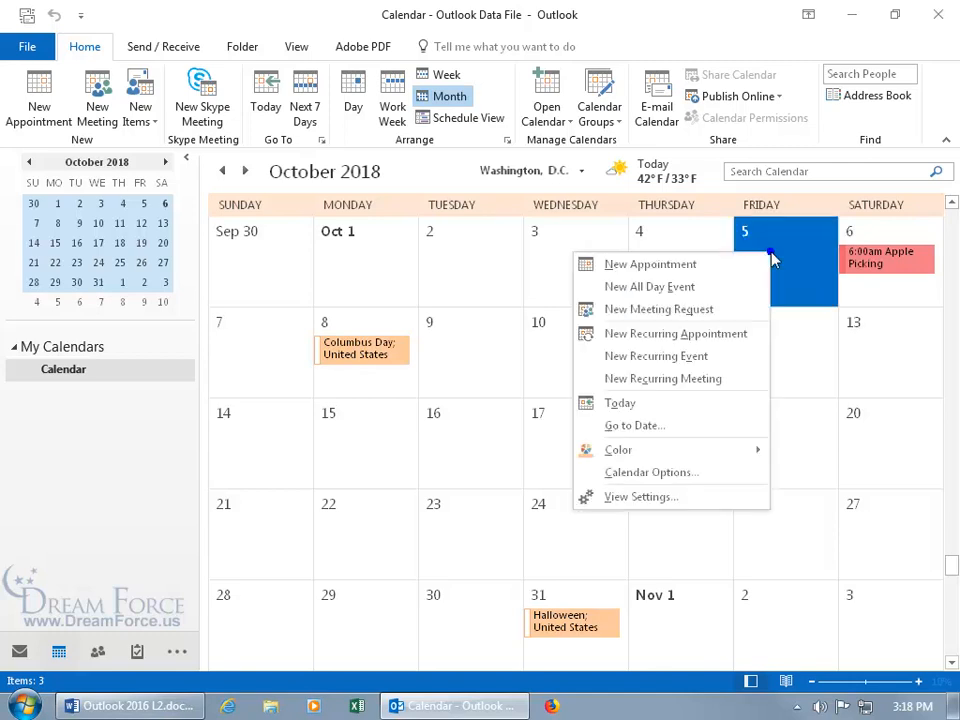
left_click(709, 314)
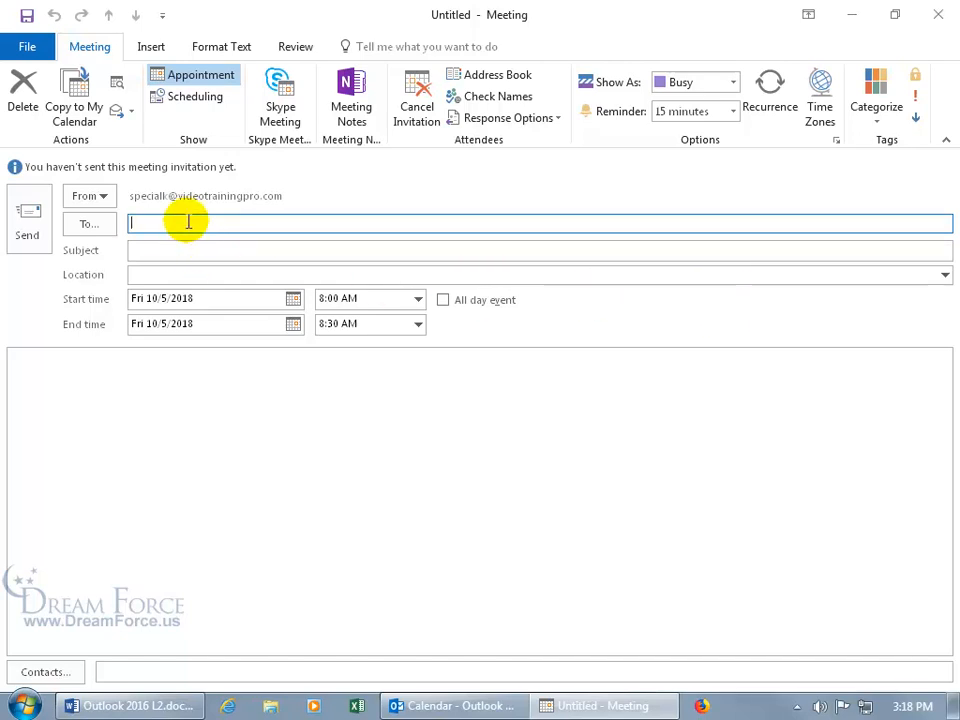
type("k")
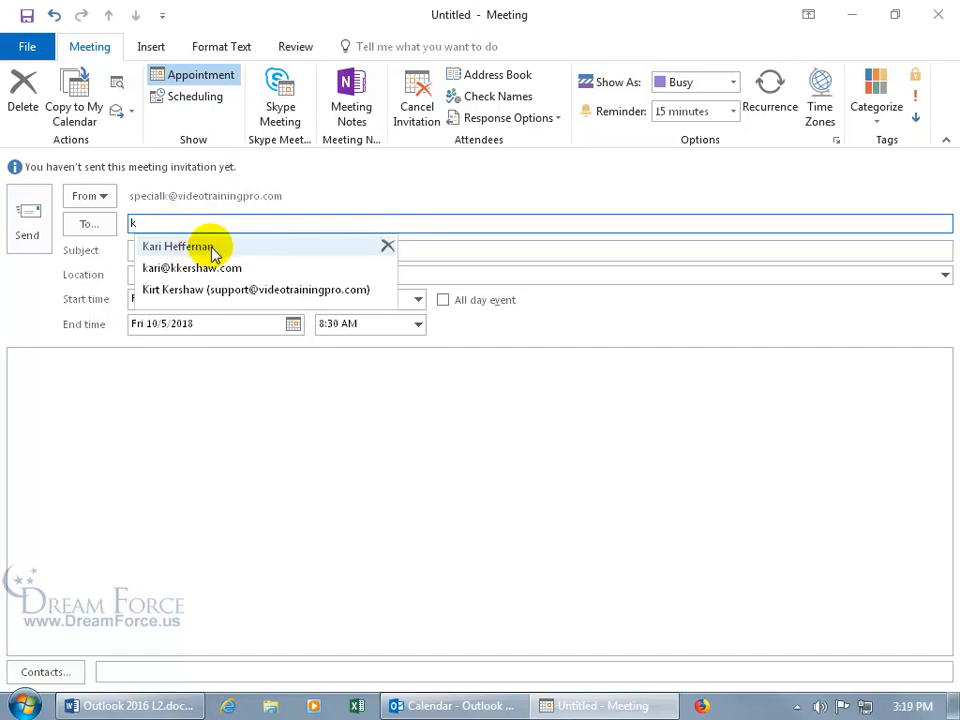
left_click(212, 249)
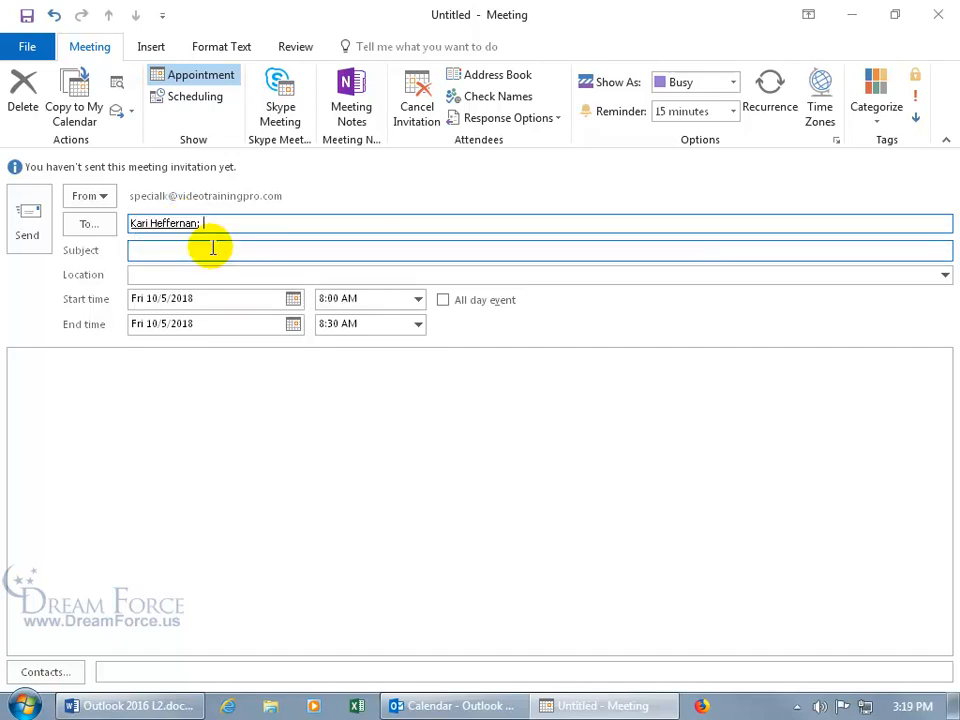
Move that contact from Required to Optional in Select Attendees and confirm
left_click(90, 223)
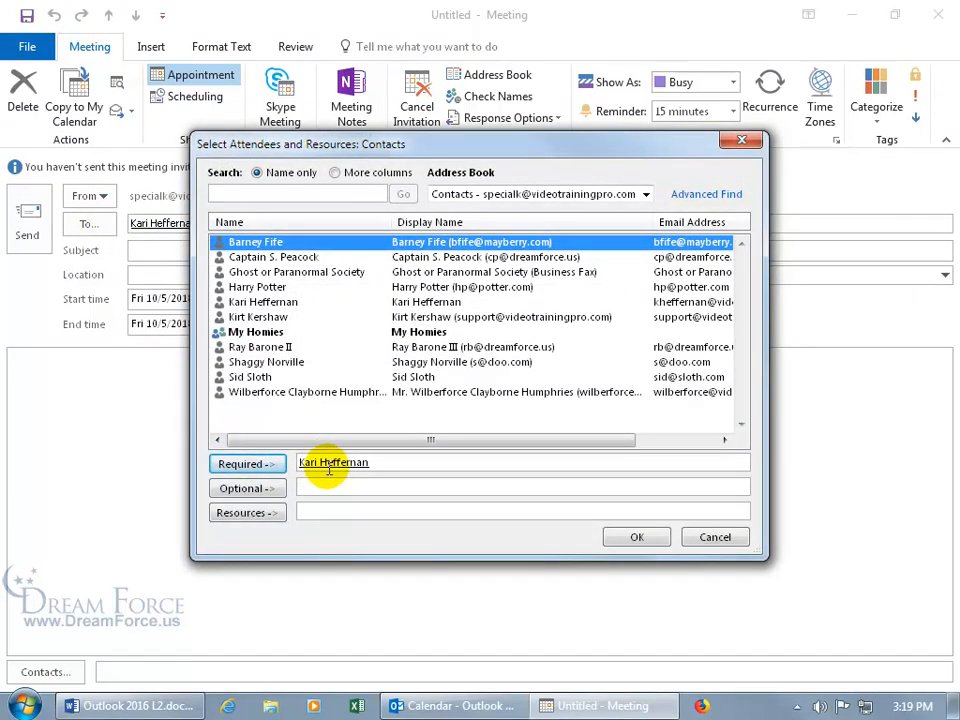
left_click(358, 490)
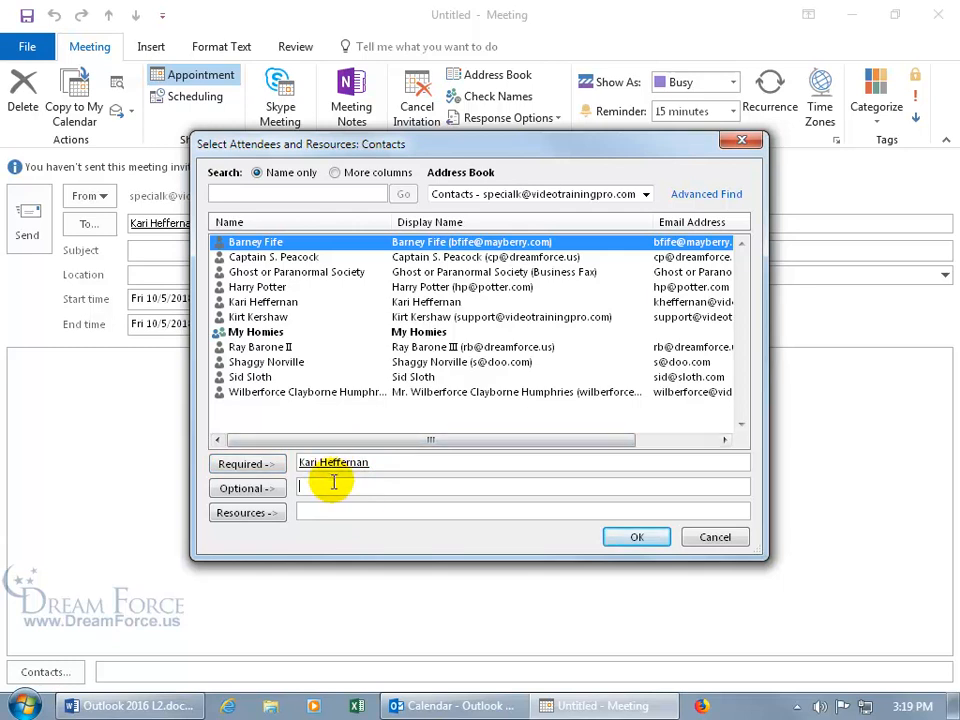
left_click(285, 303)
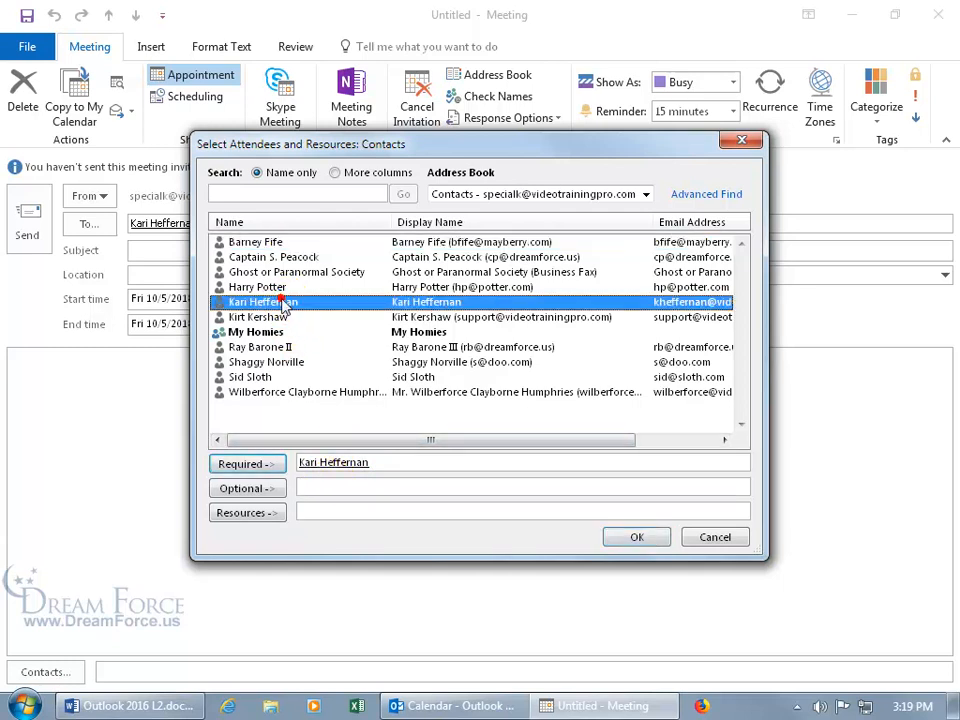
double_click(274, 301)
left_click(306, 306)
left_click(280, 490)
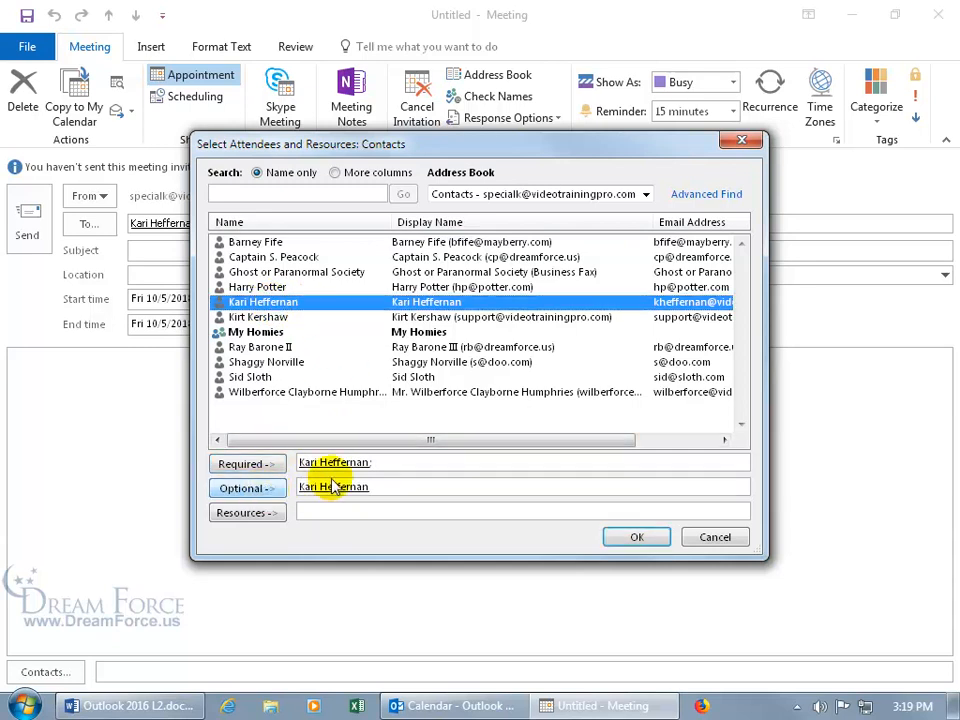
left_click_drag(401, 462, 336, 464)
key("Delete")
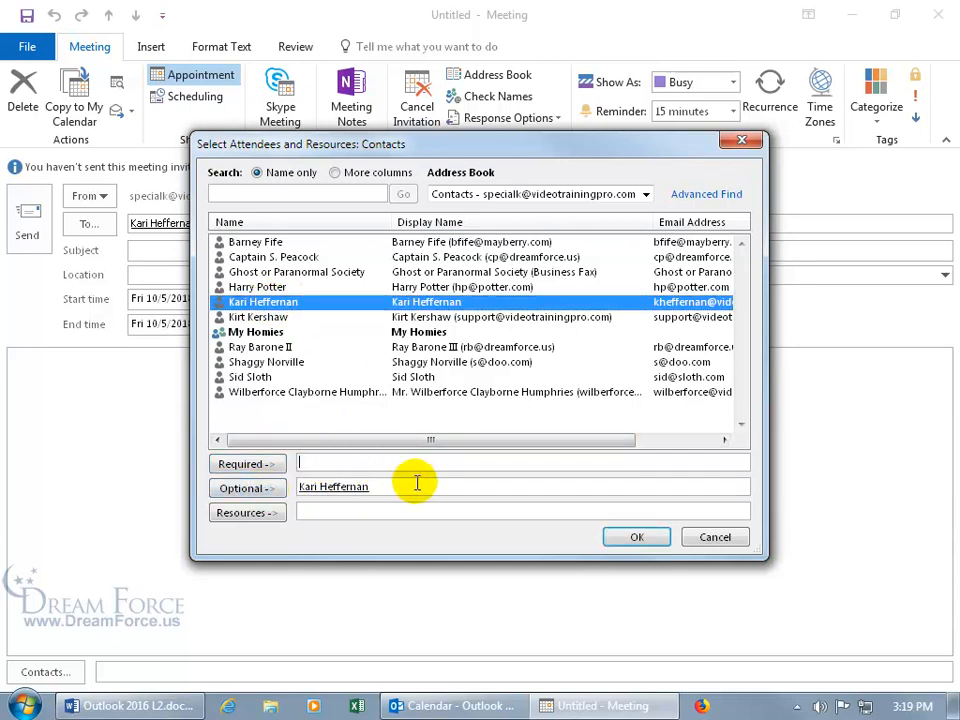
left_click(633, 538)
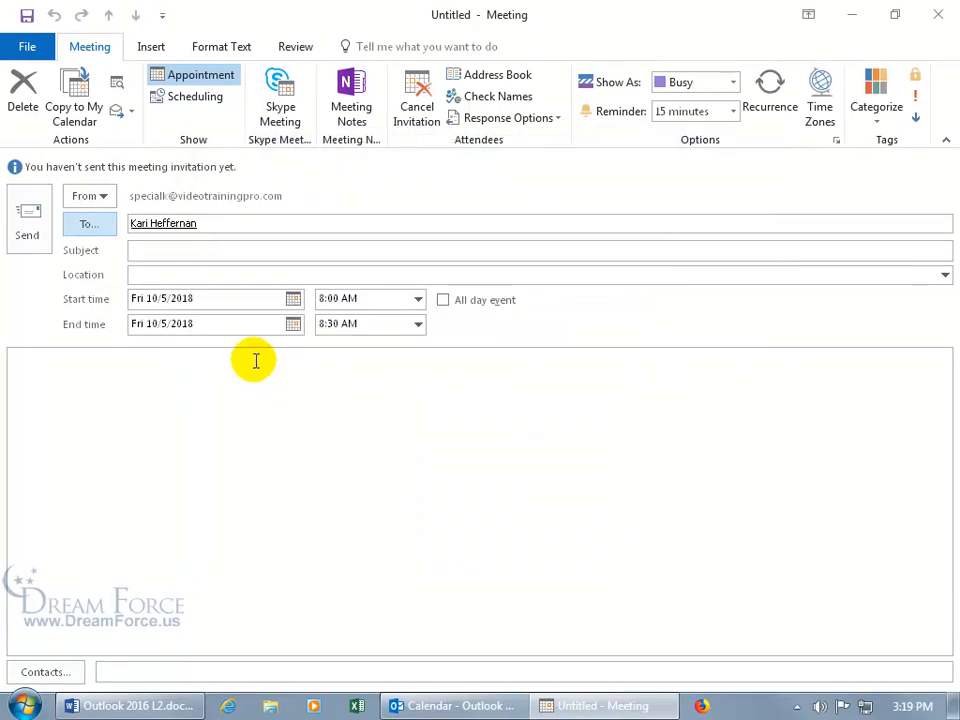
Enter 'Pumpkin Carving' as the meeting subject and reopen the attendee and resource picker
left_click(196, 252)
type("Pumpkin Carving")
left_click(198, 273)
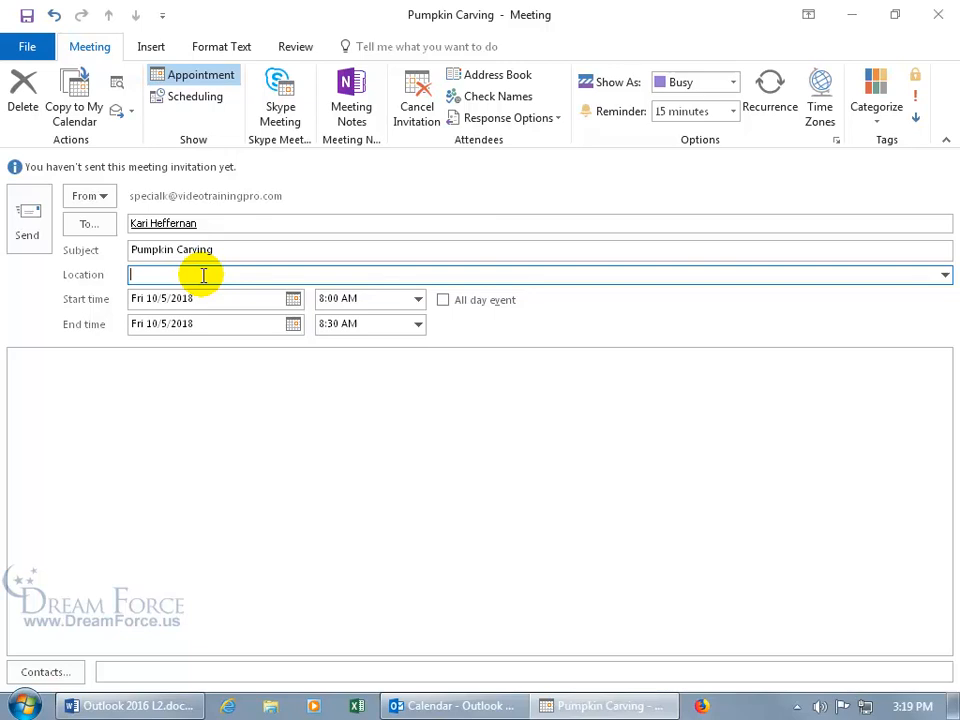
left_click(96, 225)
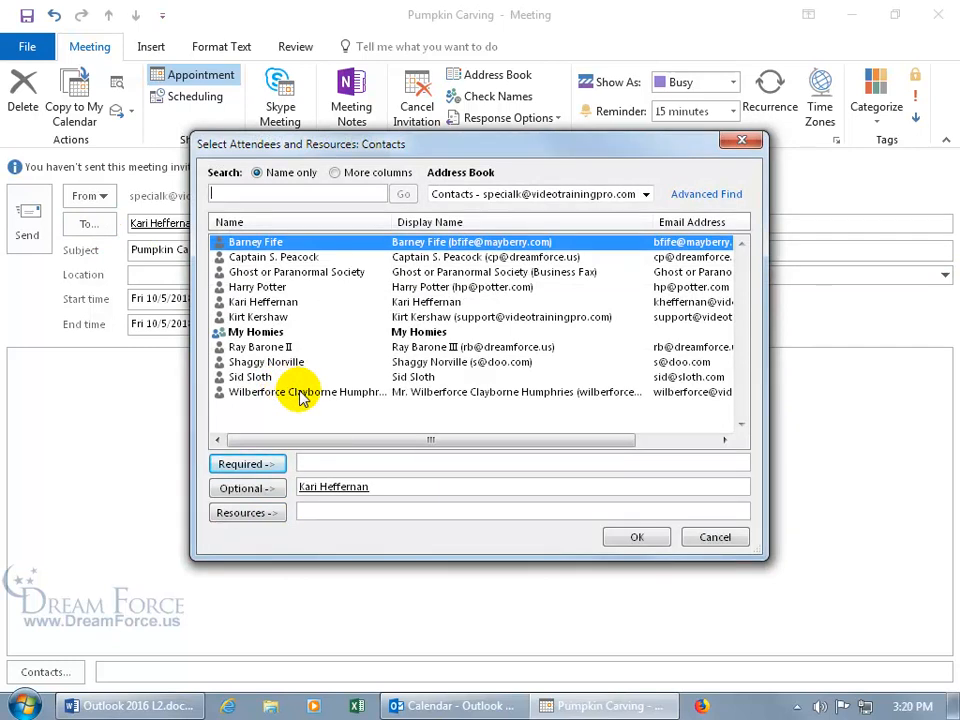
Add the Room102 resource address under Resources and confirm
left_click(341, 512)
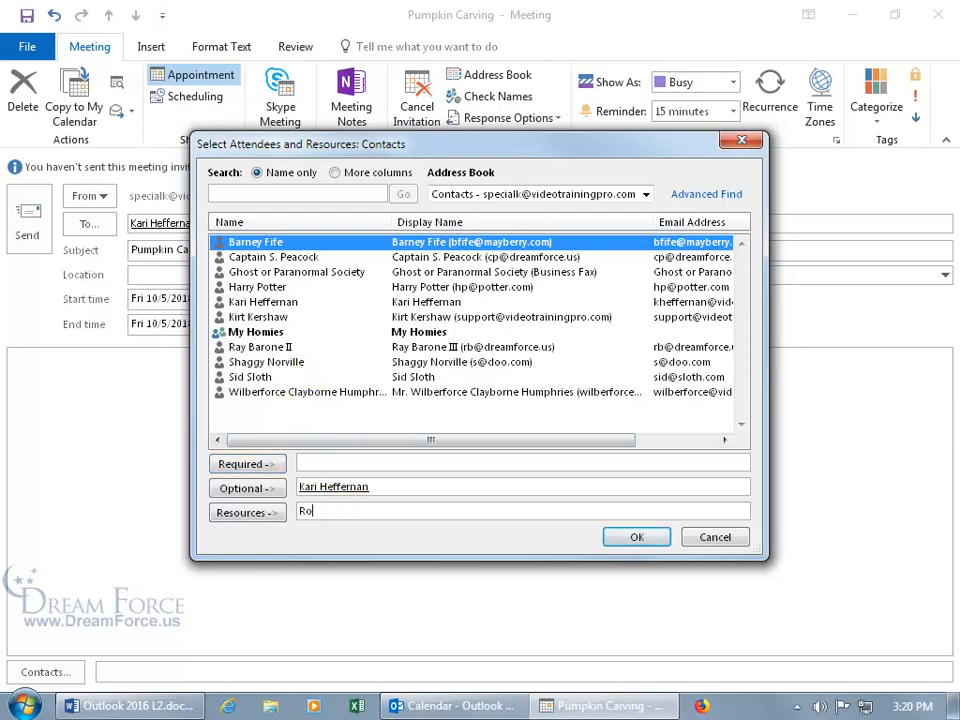
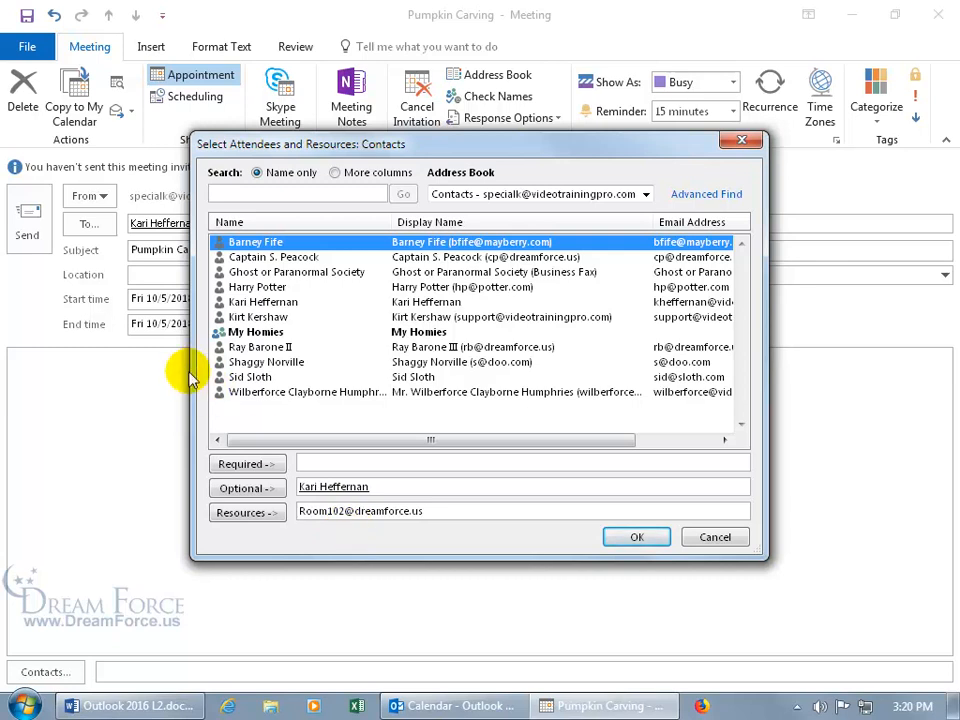
left_click(623, 537)
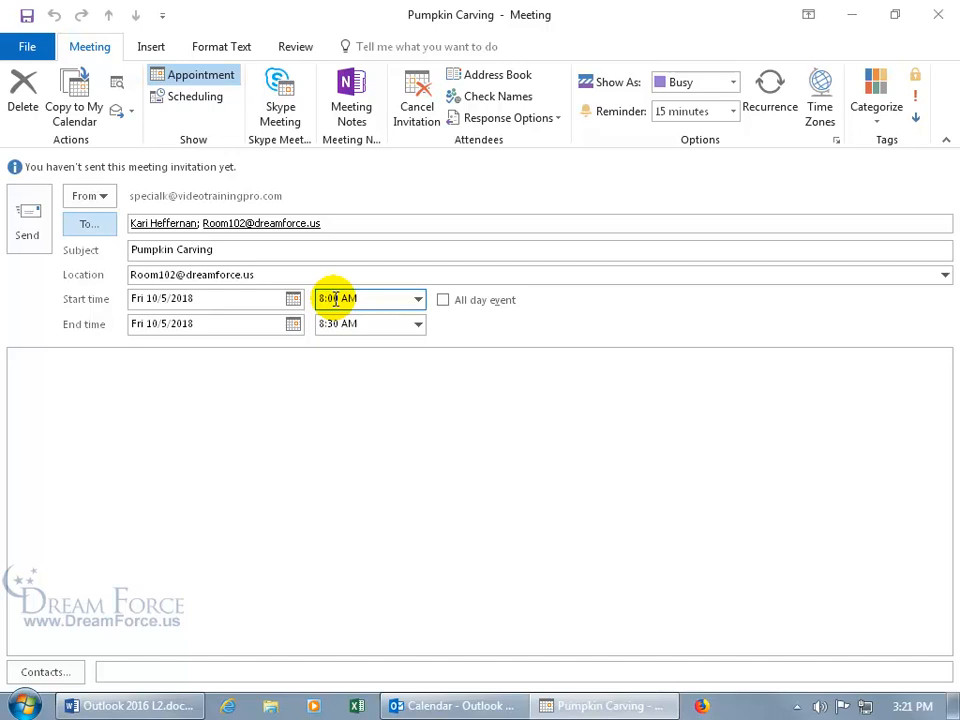
Replace the meeting location with 'Smashing Pumpkins Farms'
left_click(312, 275)
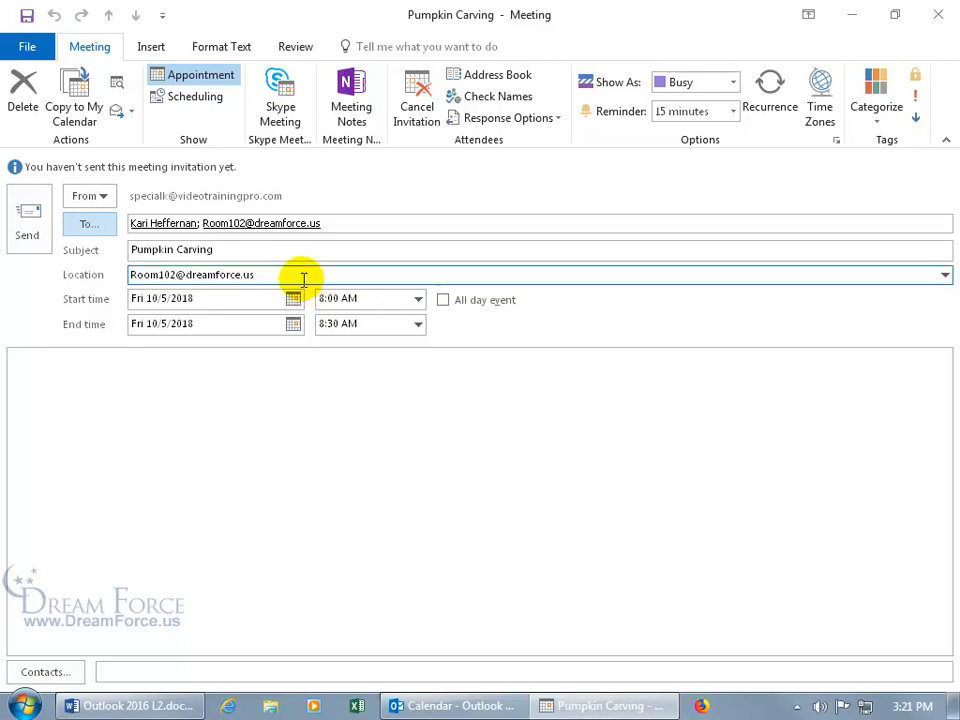
triple_click(303, 277)
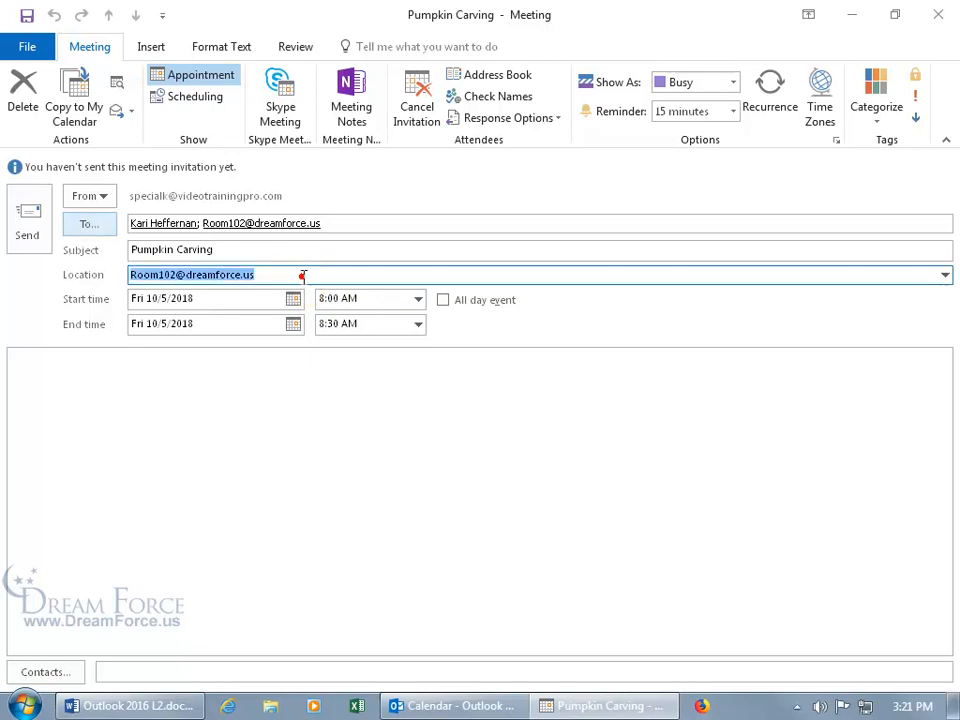
key("BackSpace")
type("Smashing Pumpkins Farms")
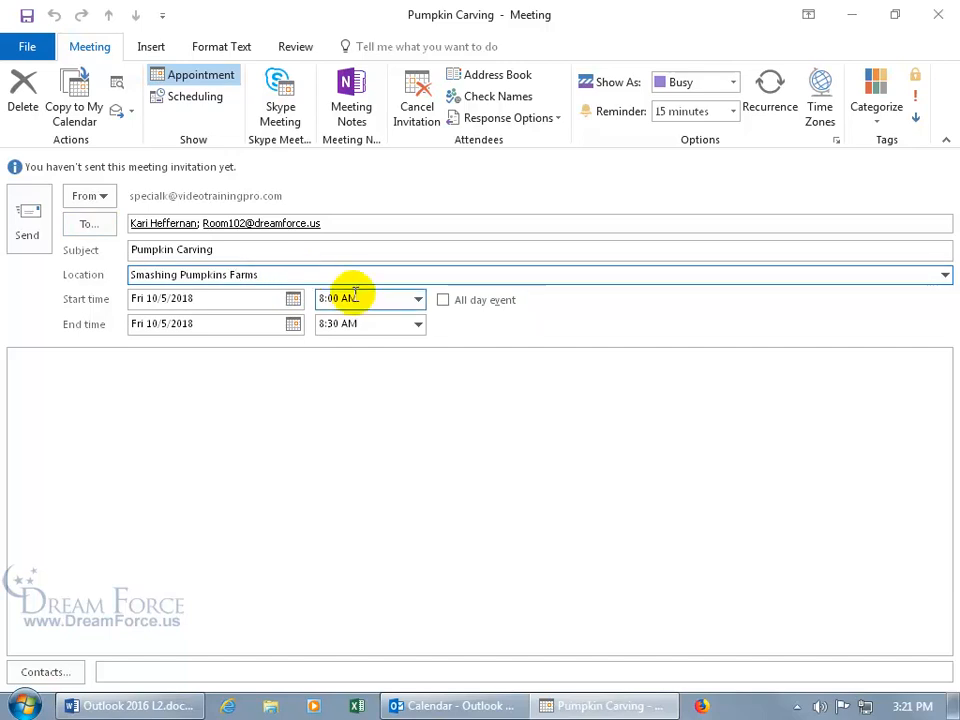
Set the meeting to start at 5:00 PM and end at 6:00 PM (1 hour)
left_click(333, 298)
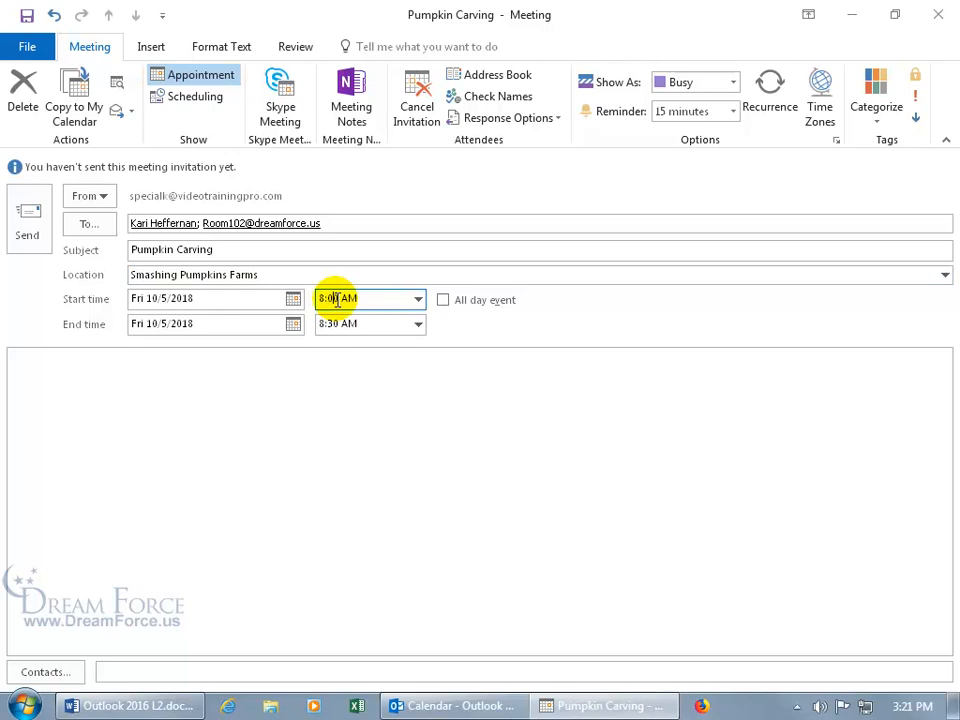
double_click(338, 298)
type("5:00")
left_click(347, 300)
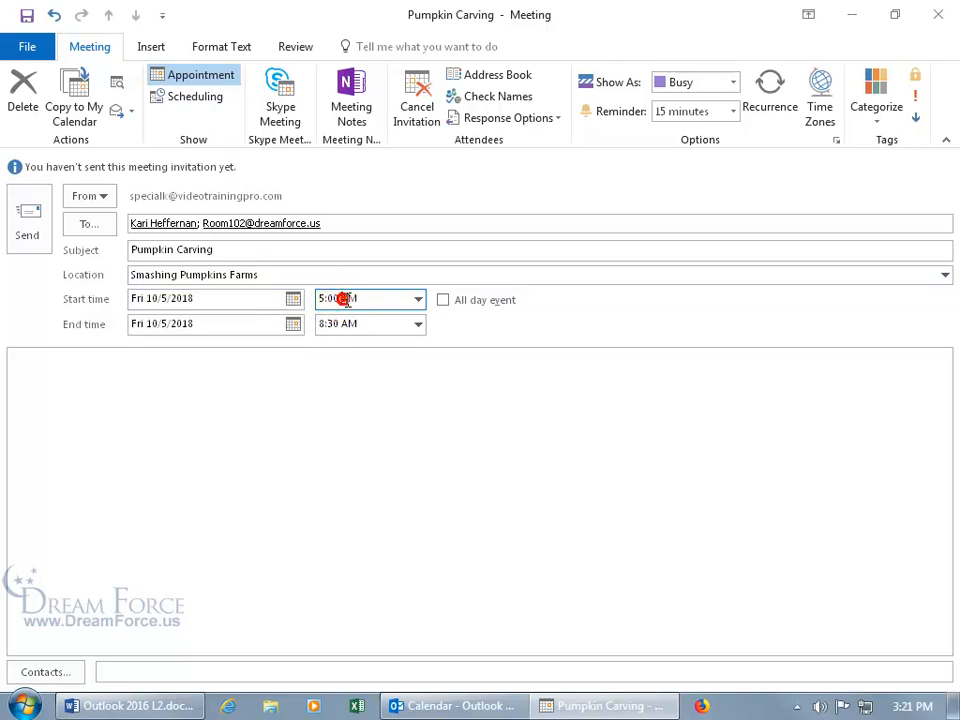
key("BackSpace")
type("P")
key("Tab")
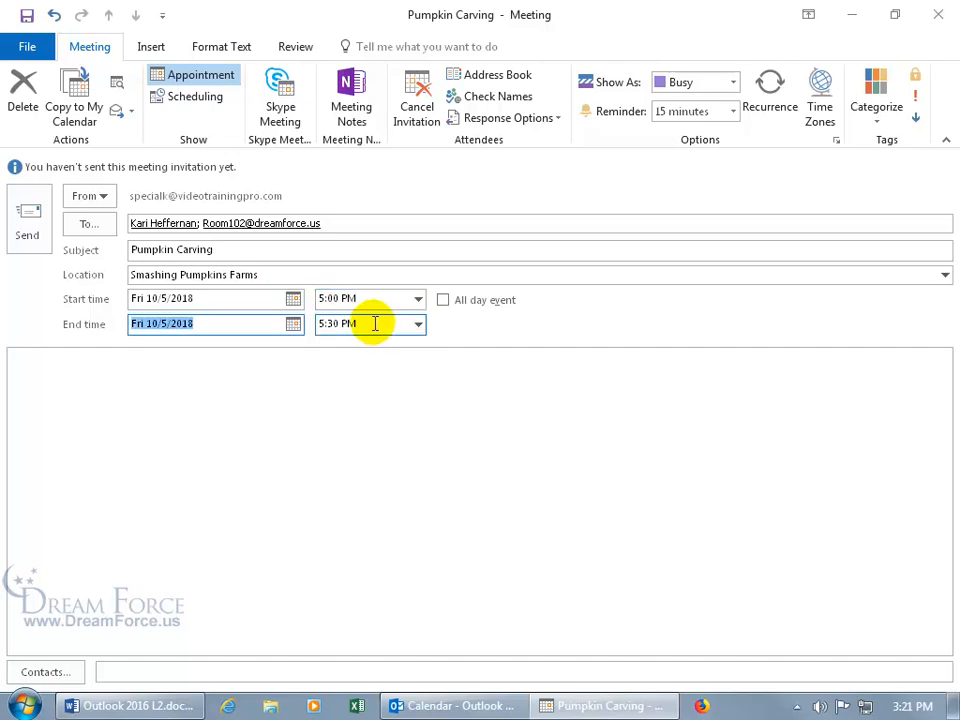
left_click(419, 325)
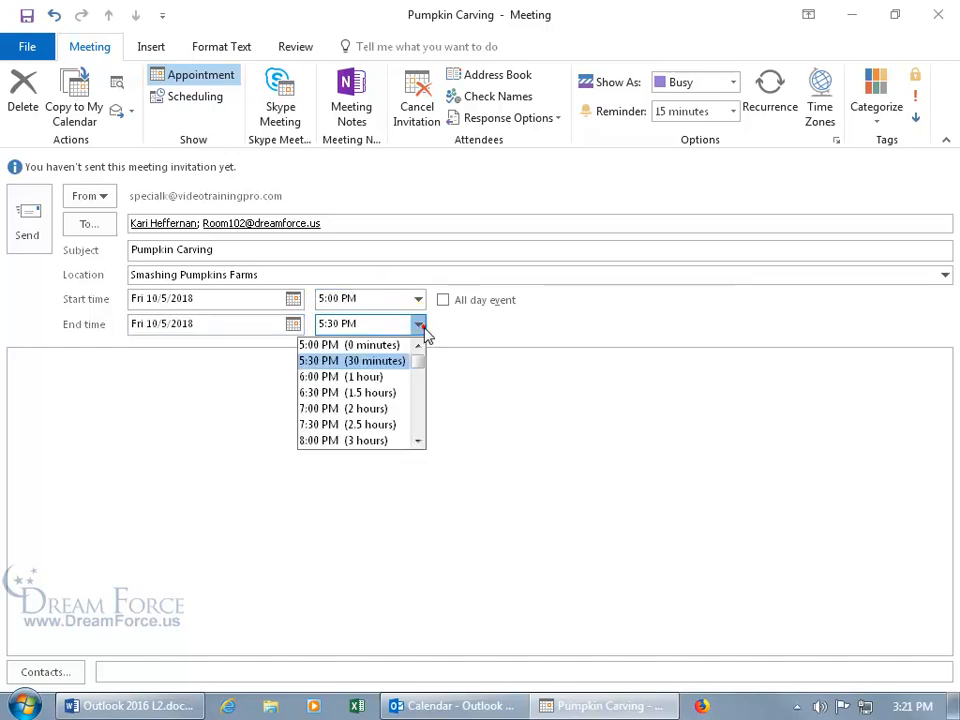
left_click(405, 377)
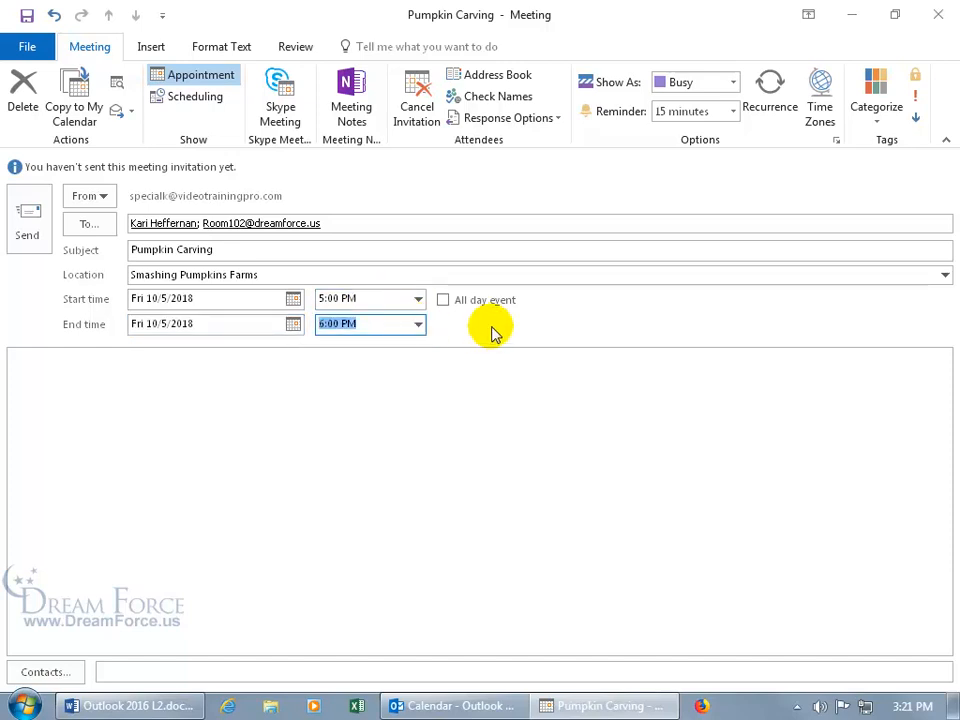
left_click(357, 226)
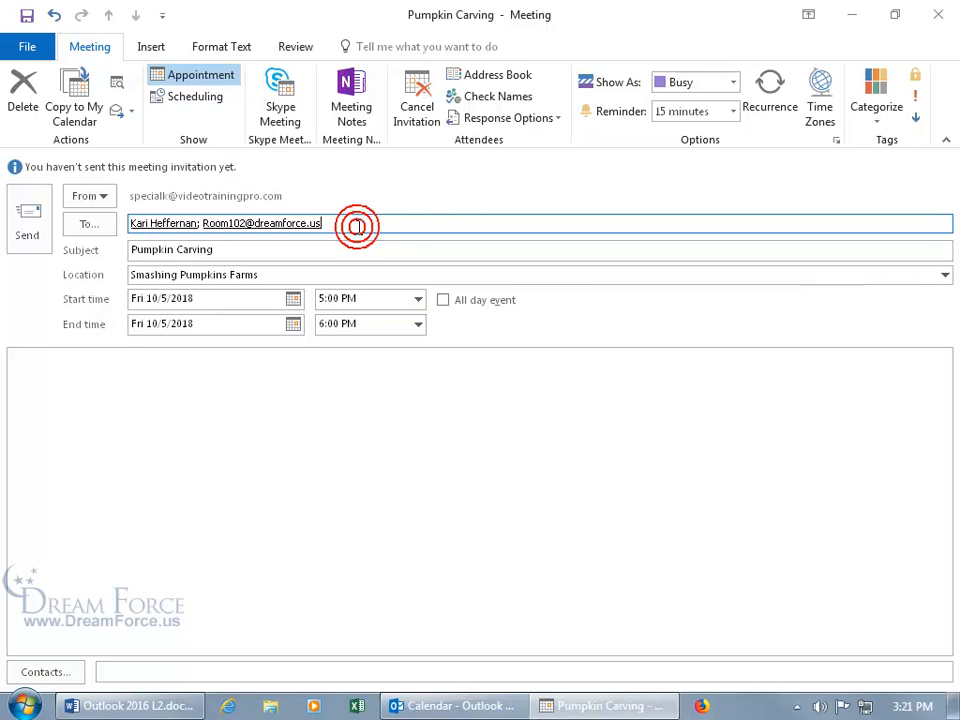
Replace Room102 in the To line with a second contact via 'w' autocomplete, then review attendees
key("BackSpace")
key("BackSpace")
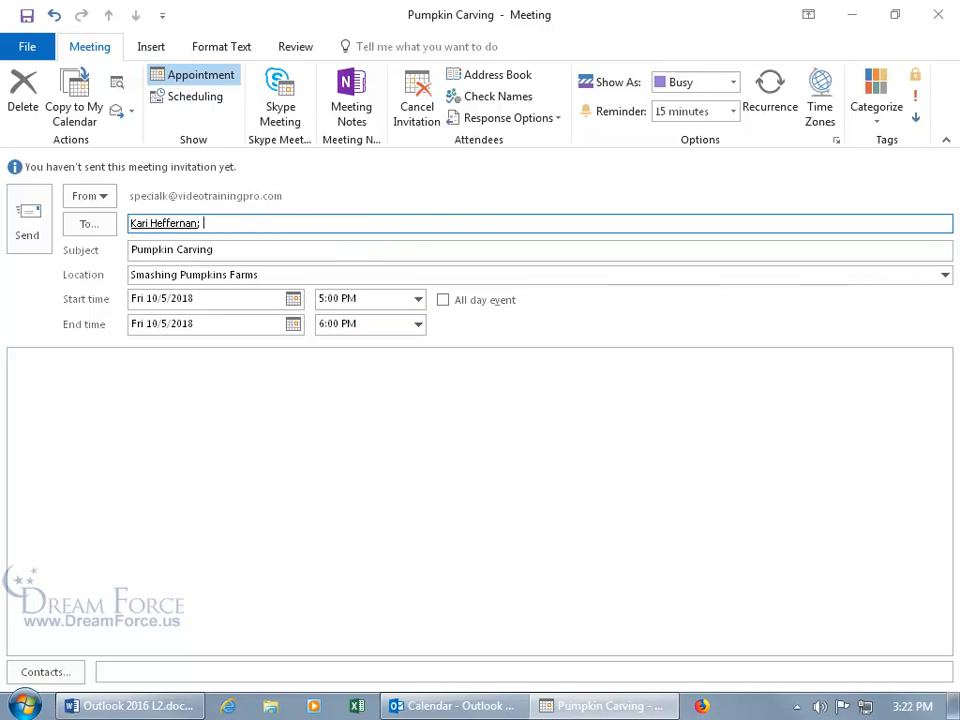
type("w")
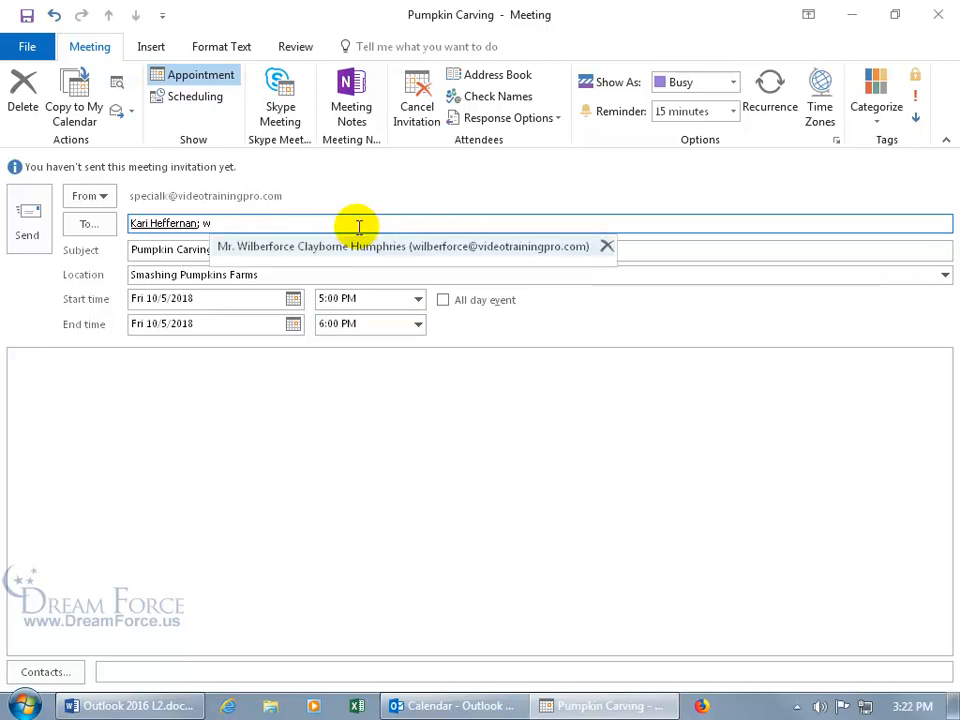
key("Return")
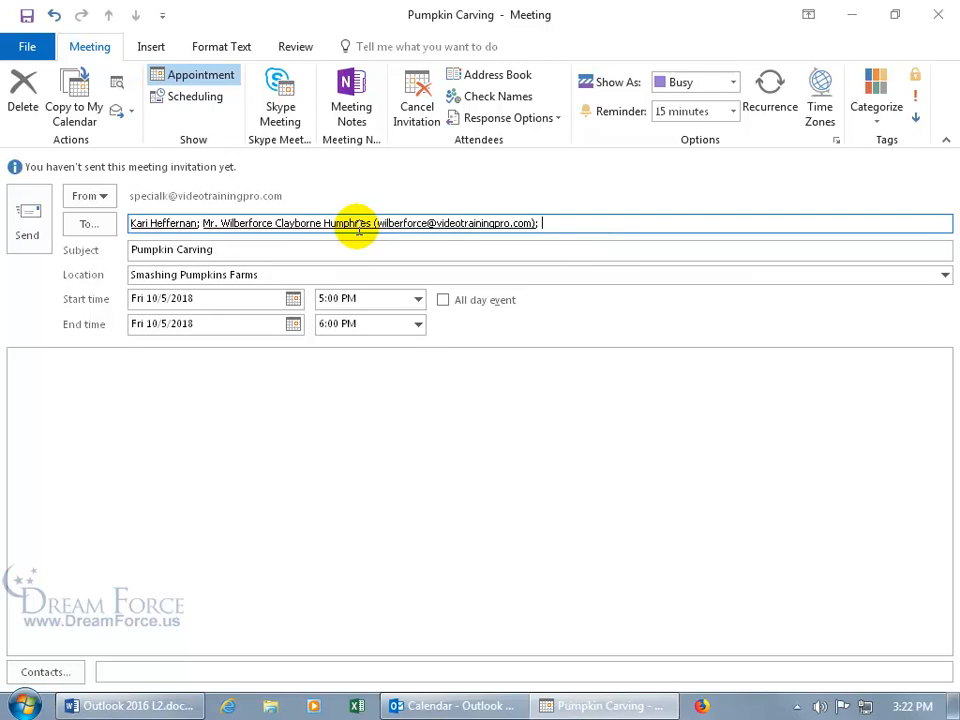
left_click(89, 223)
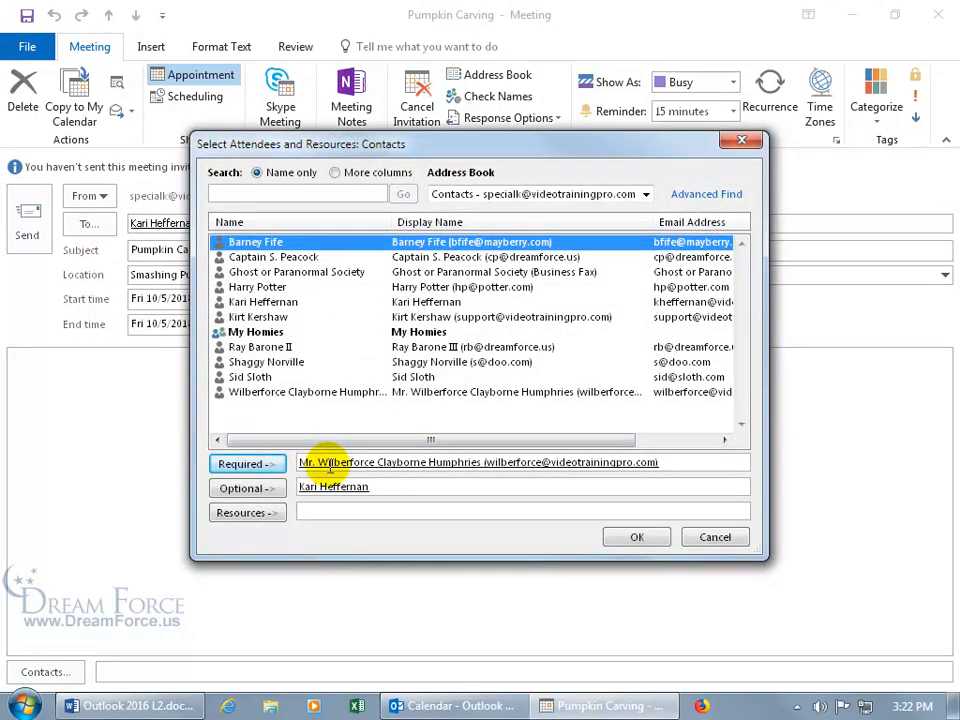
left_click(716, 538)
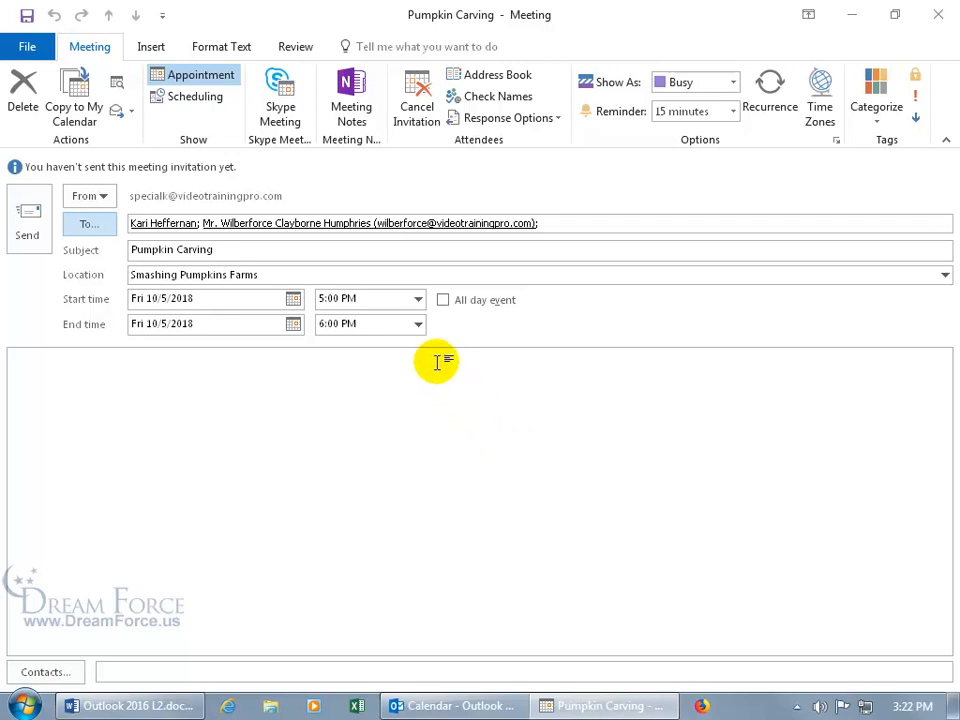
Check attendee availability in Scheduling, then send the Pumpkin Carving invitation
left_click(197, 97)
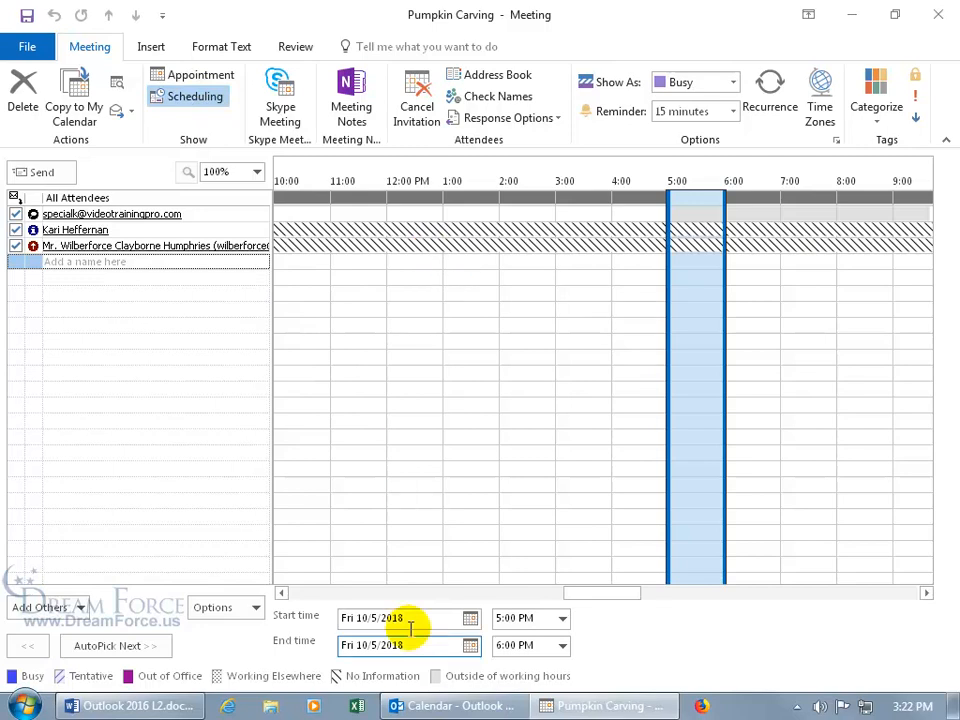
mouse_move(393, 259)
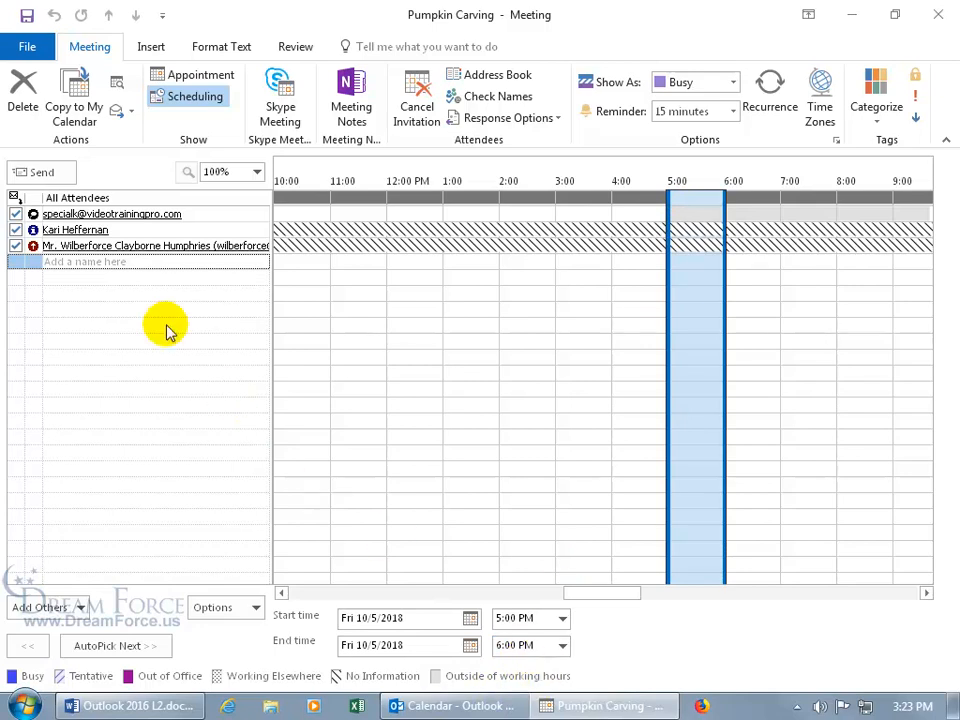
left_click(174, 76)
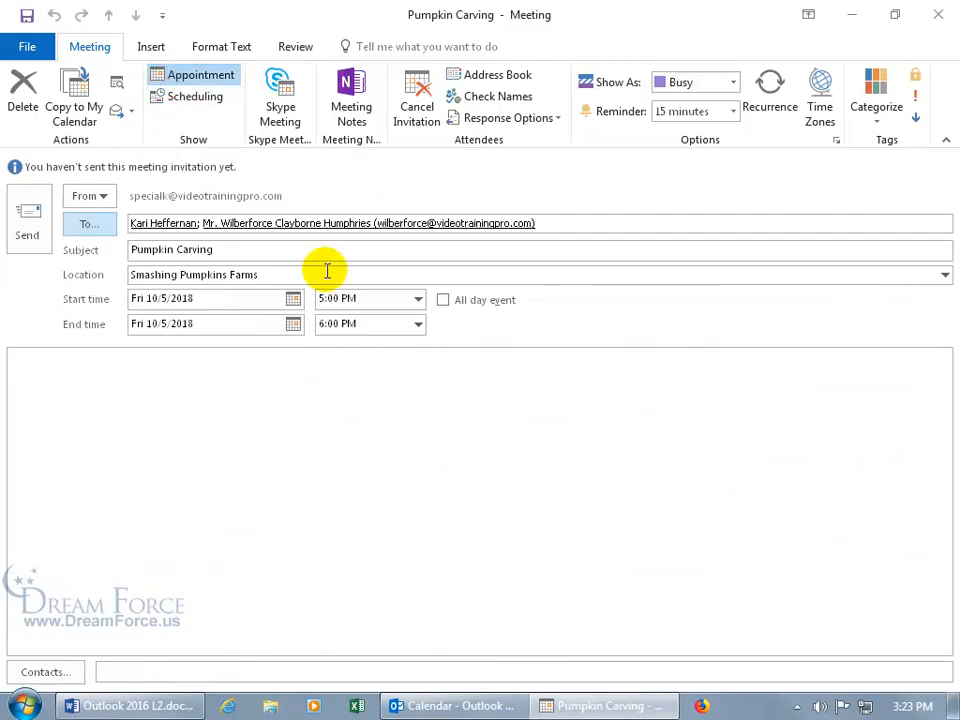
left_click(25, 213)
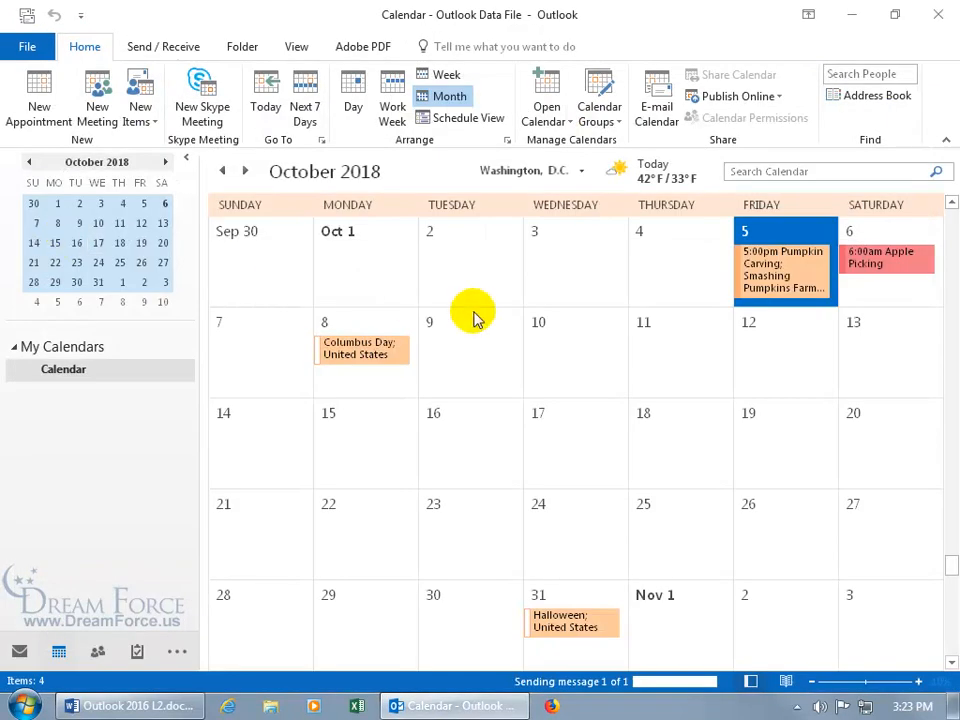